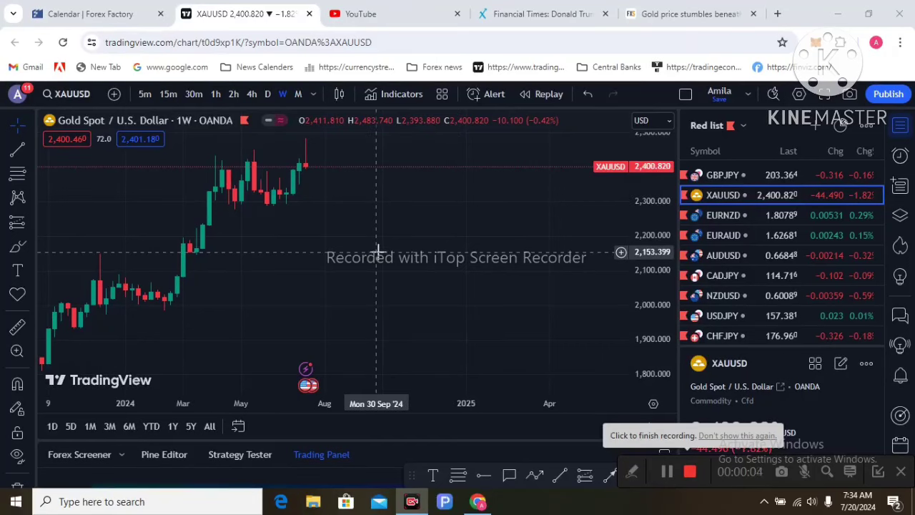
scroll(377, 251, "down", 3)
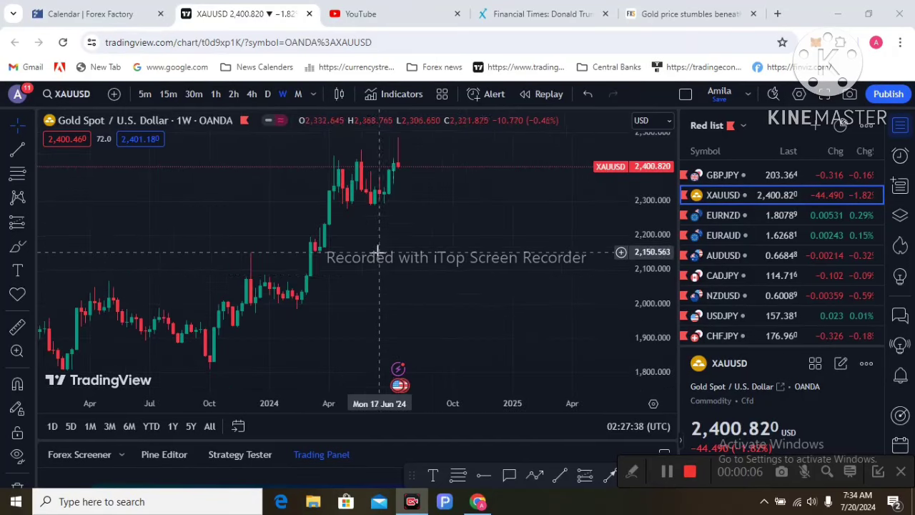
scroll(455, 278, "up", 2)
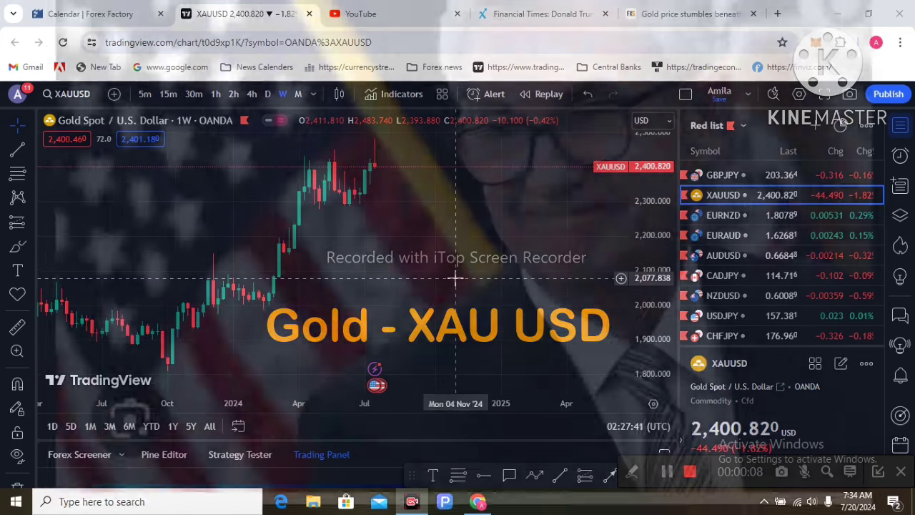
scroll(455, 278, "up", 2)
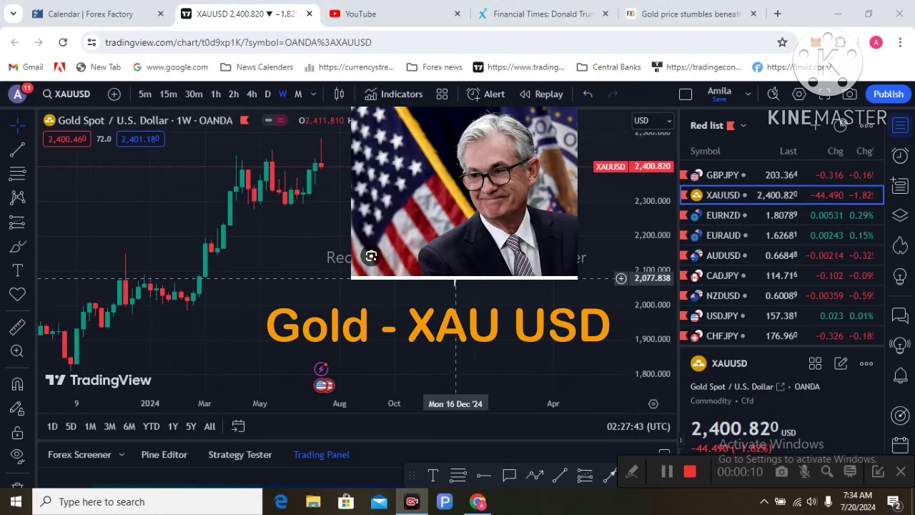
scroll(455, 278, "up", 1)
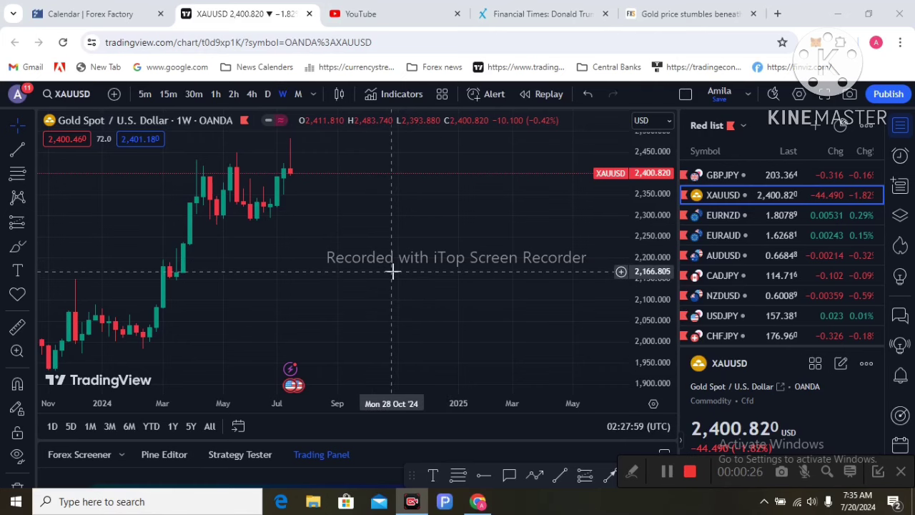
scroll(392, 272, "up", 2)
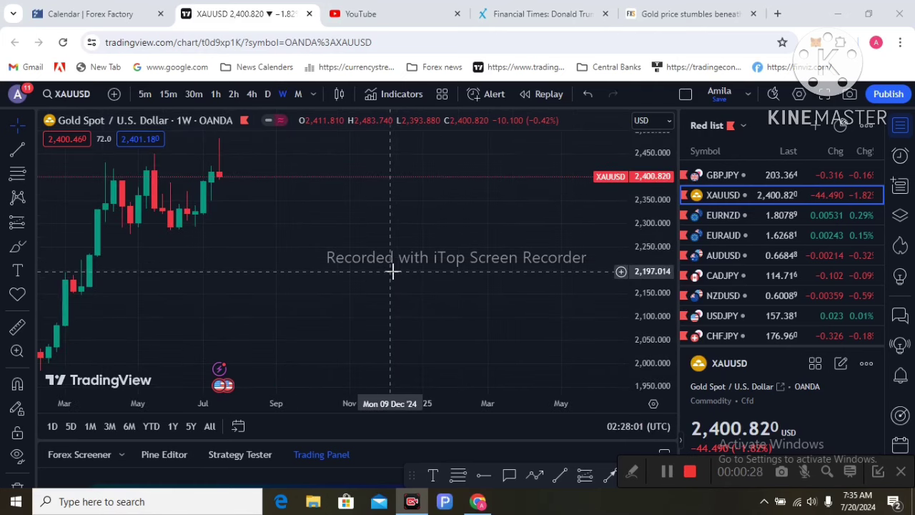
scroll(466, 284, "down", 3)
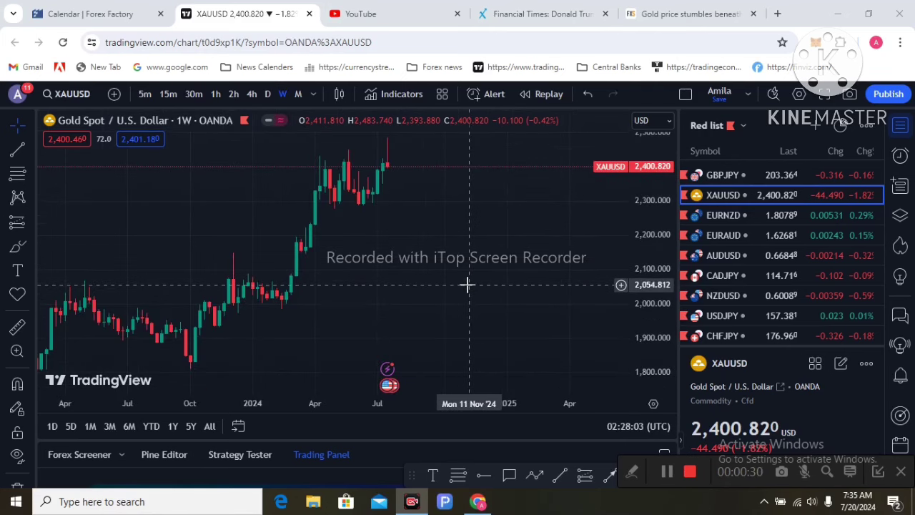
scroll(466, 285, "up", 1)
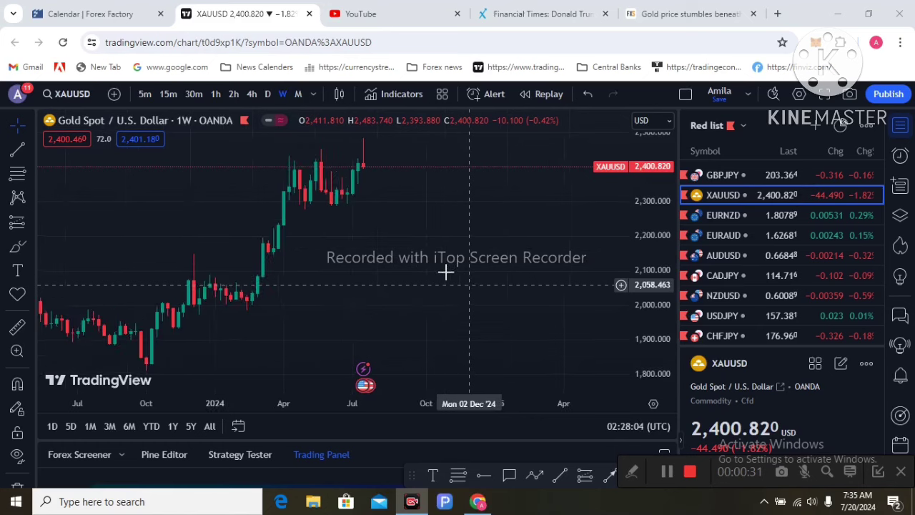
Step: Draw a short brush line at the July high on the weekly gold chart and handwrite 2480 beside it
left_click(17, 247)
mouse_move(346, 139)
left_mouse_down()
mouse_move(443, 139)
mouse_move(427, 157)
mouse_move(454, 170)
left_mouse_up()
mouse_move(490, 139)
left_mouse_down()
mouse_move(465, 147)
mouse_move(497, 151)
mouse_move(485, 175)
left_mouse_up()
mouse_move(524, 140)
left_mouse_down()
mouse_move(512, 138)
mouse_move(510, 153)
mouse_move(526, 163)
mouse_move(552, 161)
mouse_move(554, 147)
left_mouse_up()
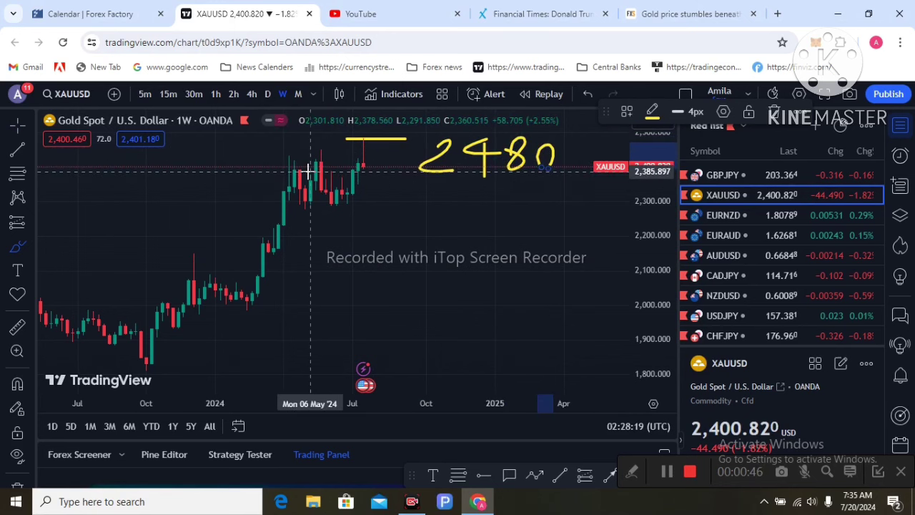
Step: Undo the handwritten 2480 strokes beside the brush line
left_click(587, 94)
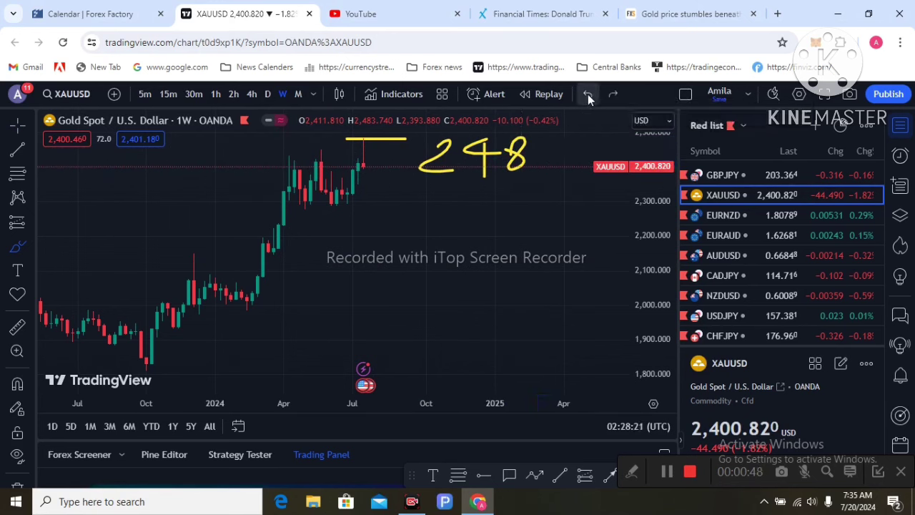
left_click(587, 94)
left_click(587, 93)
left_click(587, 94)
left_click(588, 94)
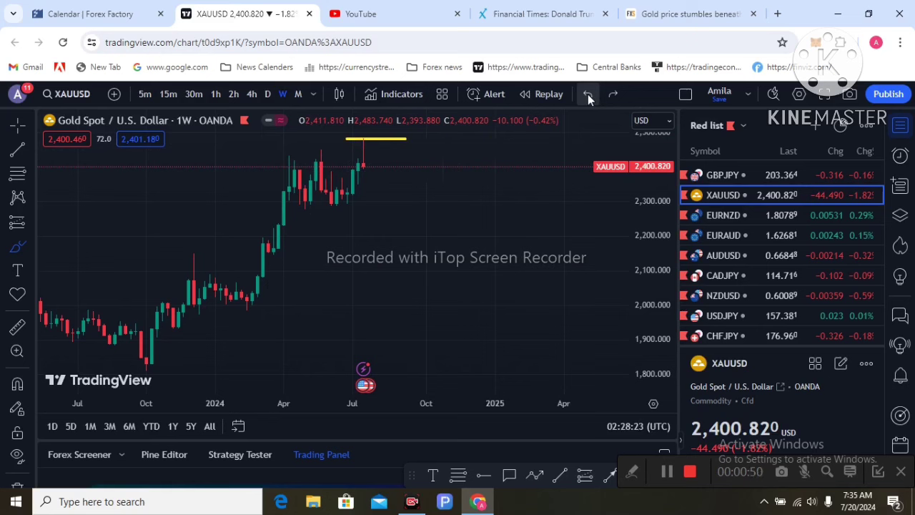
Step: Brush a line under the latest candle, handwrite 2400 beside it, mark the gap between both lines, and undo all the drawings
mouse_move(345, 168)
left_mouse_down()
mouse_move(454, 166)
mouse_move(435, 190)
mouse_move(517, 174)
mouse_move(500, 193)
mouse_move(557, 174)
mouse_move(561, 193)
left_mouse_up()
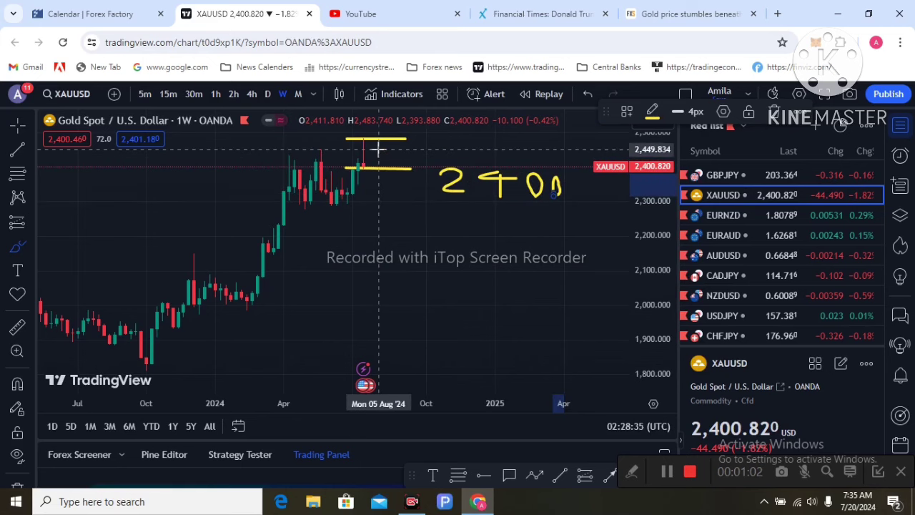
mouse_move(372, 166)
left_mouse_down()
mouse_move(379, 137)
mouse_move(388, 166)
left_mouse_up()
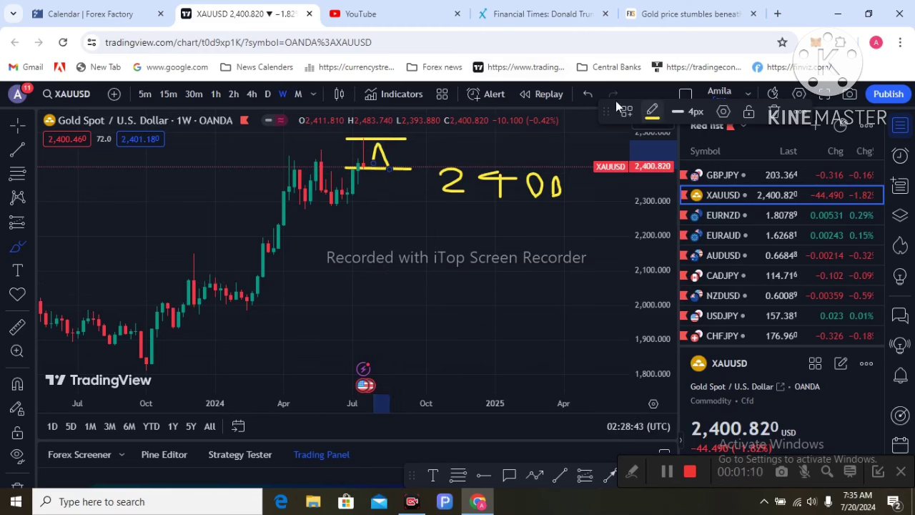
left_click(587, 93)
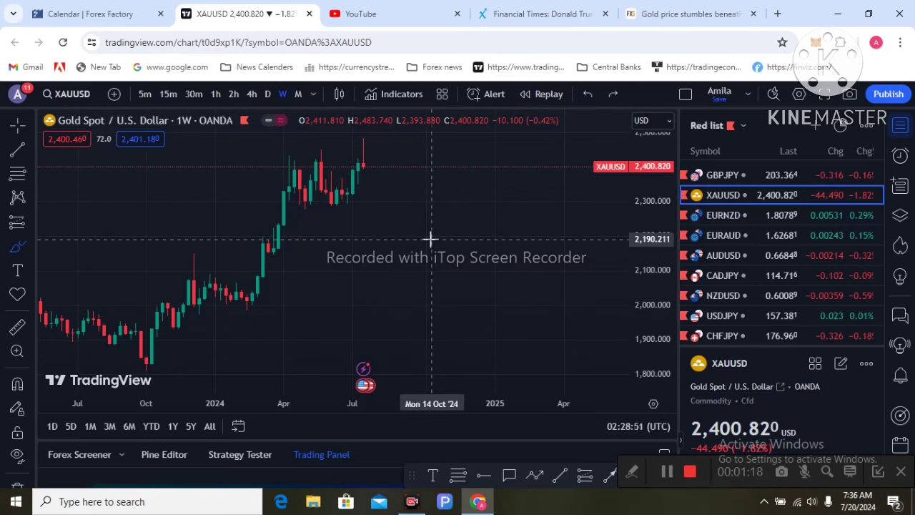
Step: Switch the XAUUSD chart to the daily timeframe
scroll(431, 238, "up", 1)
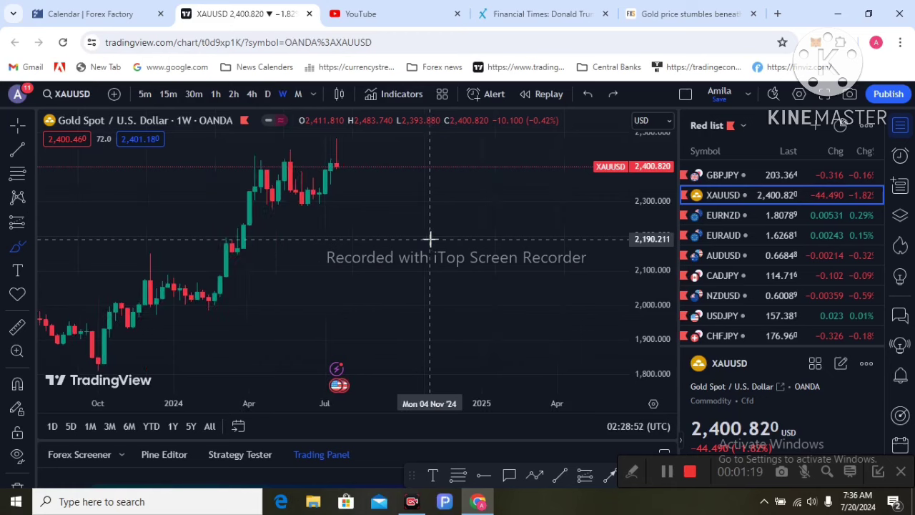
left_click(268, 94)
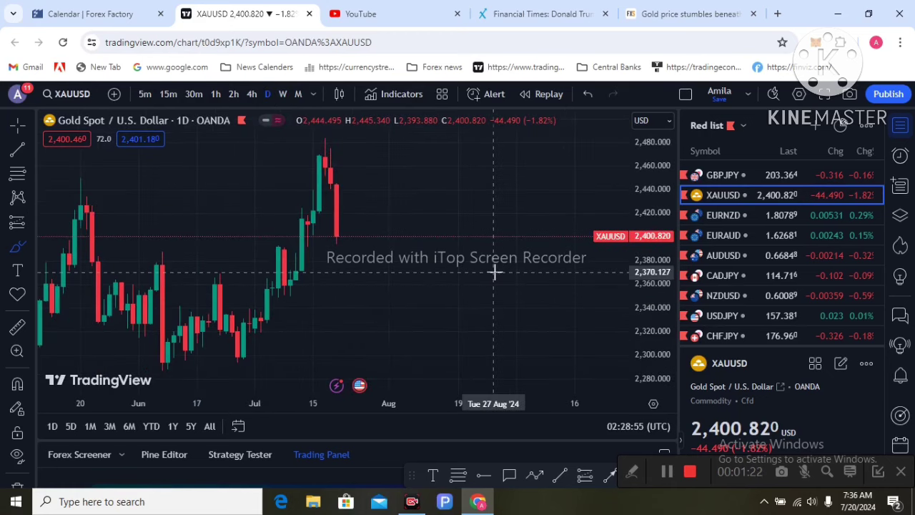
Step: Circle the two rising mid-July candles with the brush, draw a downward arrow beside the drop, and undo these drawings
left_click(29, 248)
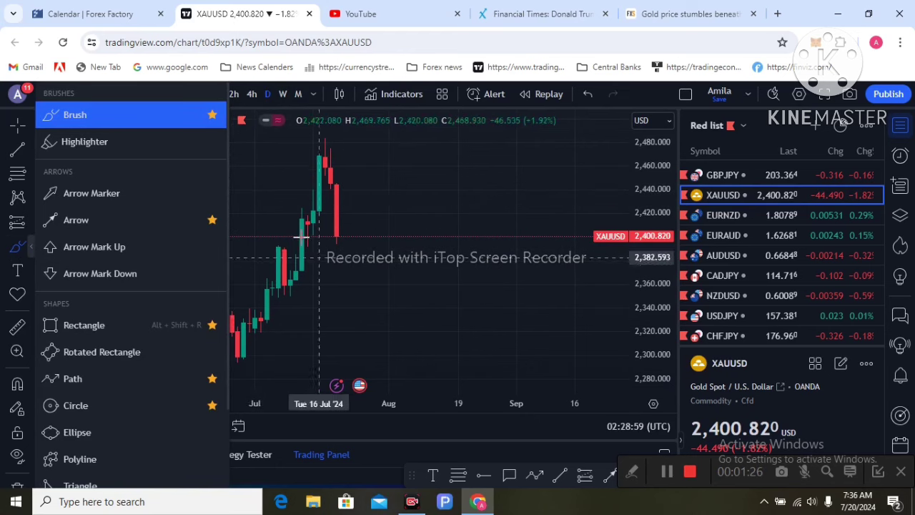
mouse_move(316, 228)
left_mouse_down()
mouse_move(308, 222)
mouse_move(317, 209)
mouse_move(307, 225)
mouse_move(317, 153)
mouse_move(327, 160)
mouse_move(323, 207)
left_mouse_up()
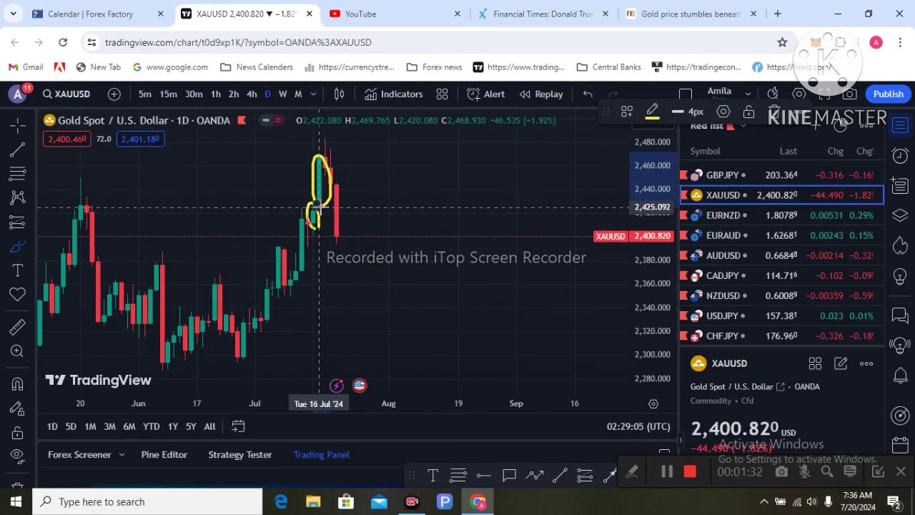
mouse_move(356, 150)
left_mouse_down()
mouse_move(361, 245)
mouse_move(372, 247)
left_mouse_up()
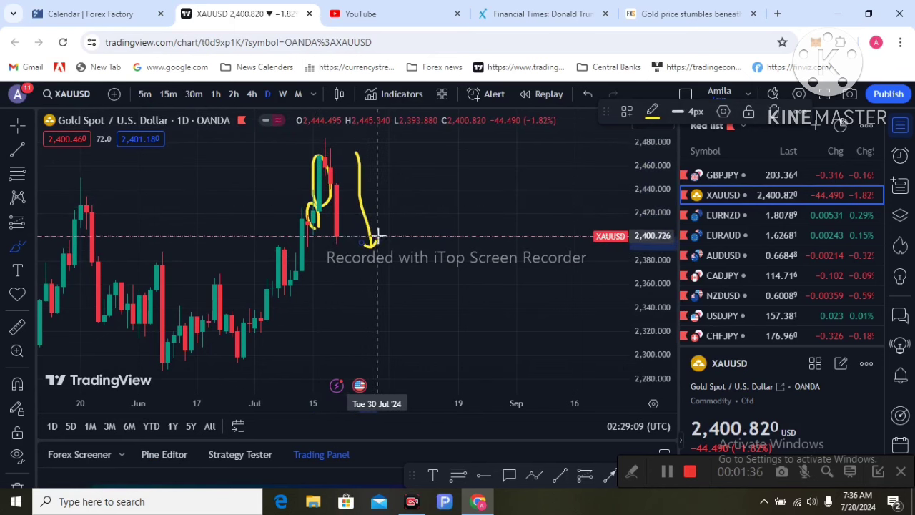
left_click(590, 93)
left_click(588, 93)
left_click(588, 93)
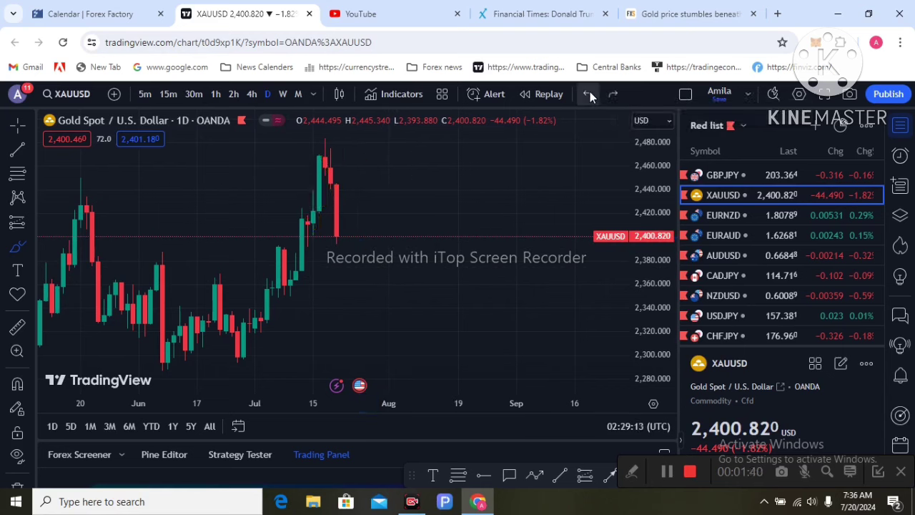
Step: Draw an upward brush arrow alongside the mid-July rise on the daily chart
scroll(378, 256, "up", 1)
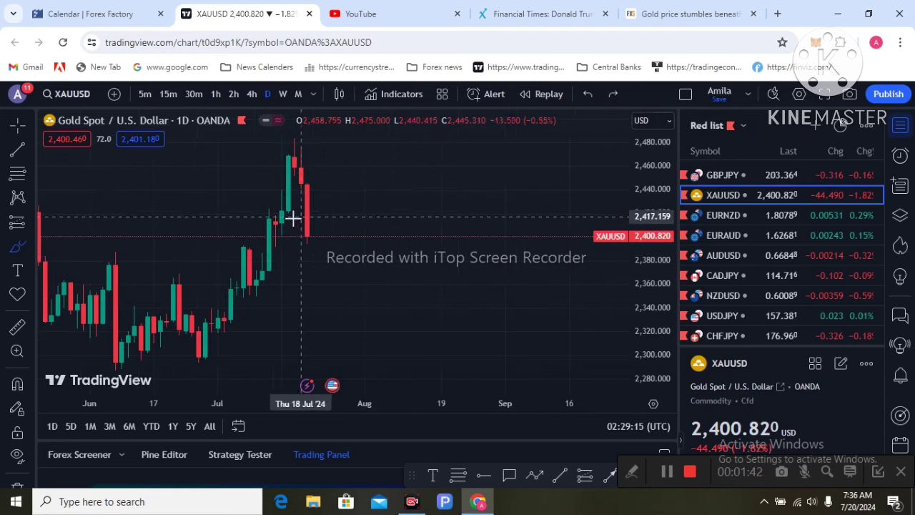
mouse_move(251, 223)
left_mouse_down()
mouse_move(271, 148)
mouse_move(261, 150)
mouse_move(276, 152)
left_mouse_up()
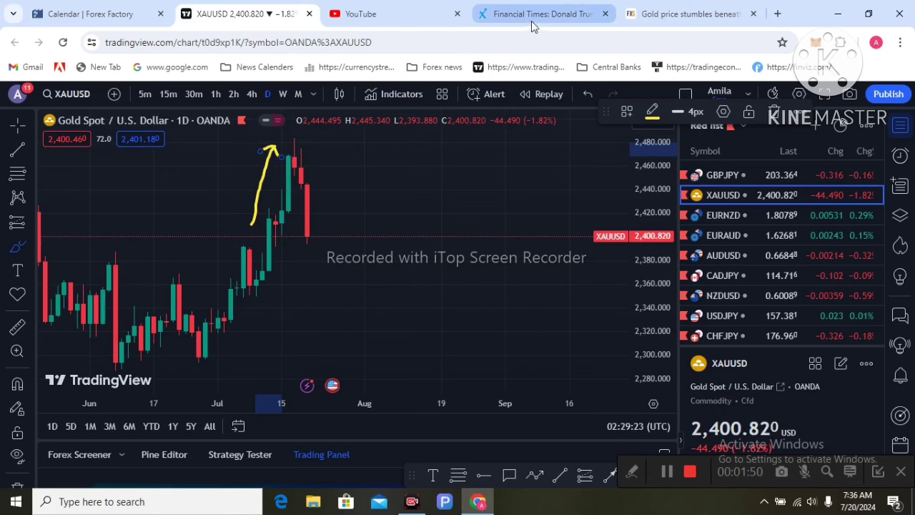
Step: Search for fedwatch tool in a new browser tab and open the CME Group FedWatch page
left_click(777, 13)
left_click(160, 41)
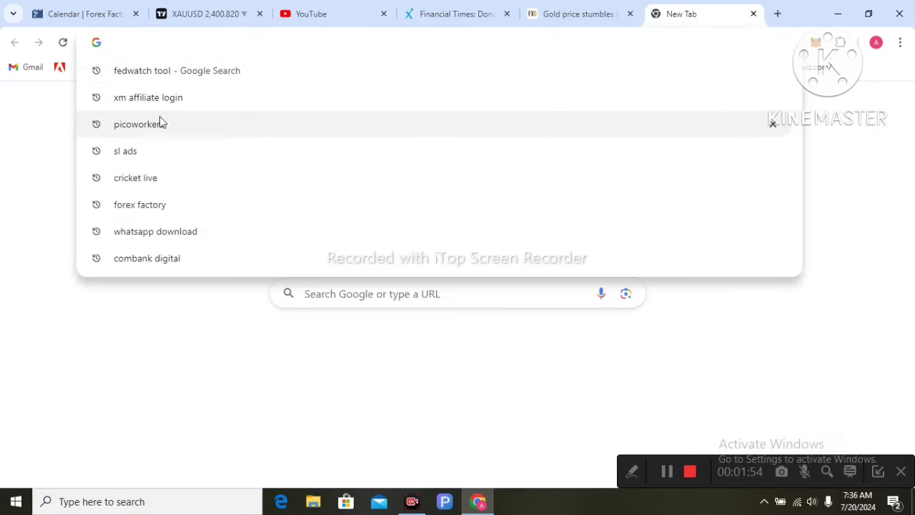
left_click(159, 76)
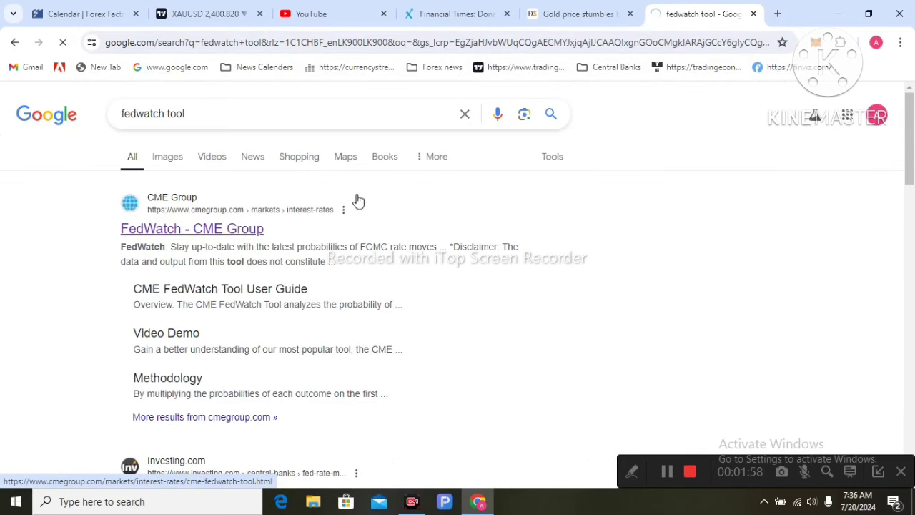
left_click(356, 195)
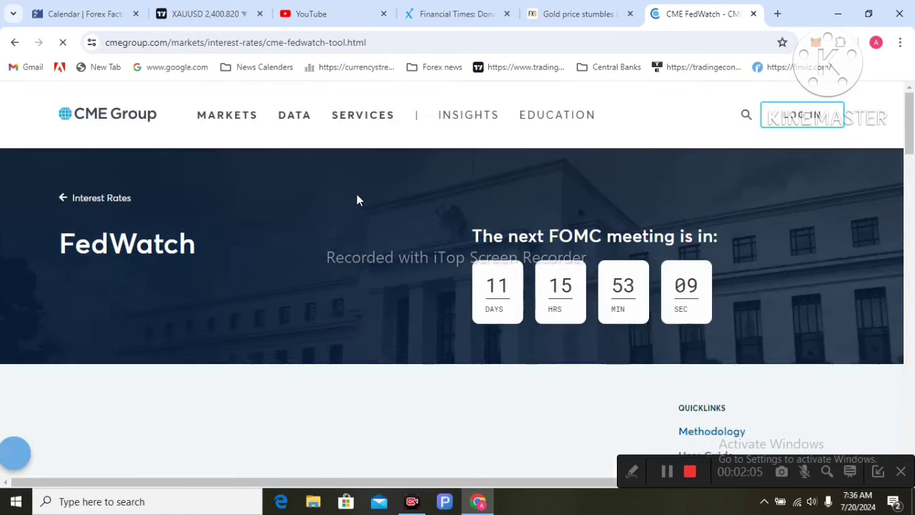
Step: Display the target rate probabilities for the 18 Sep24 Fed meeting and examine the 500-525 bar
scroll(357, 194, "down", 3)
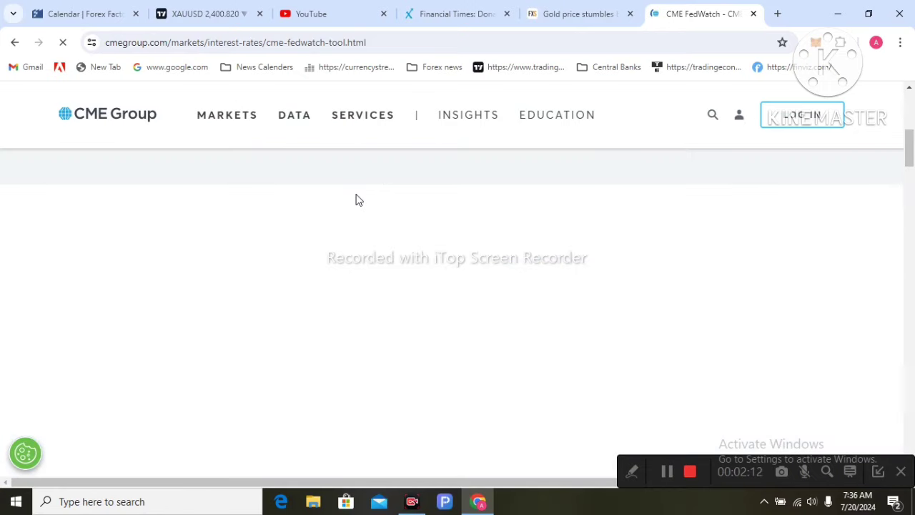
scroll(142, 246, "down", 3)
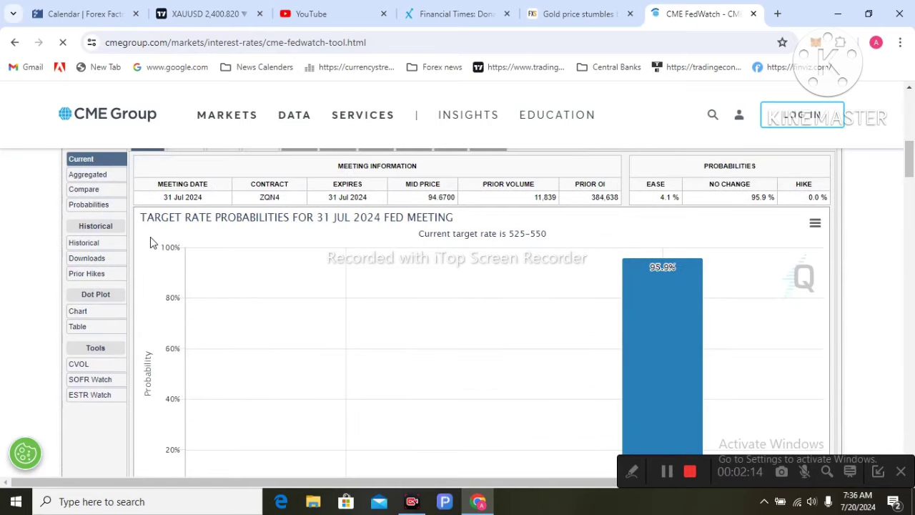
scroll(152, 242, "up", 2)
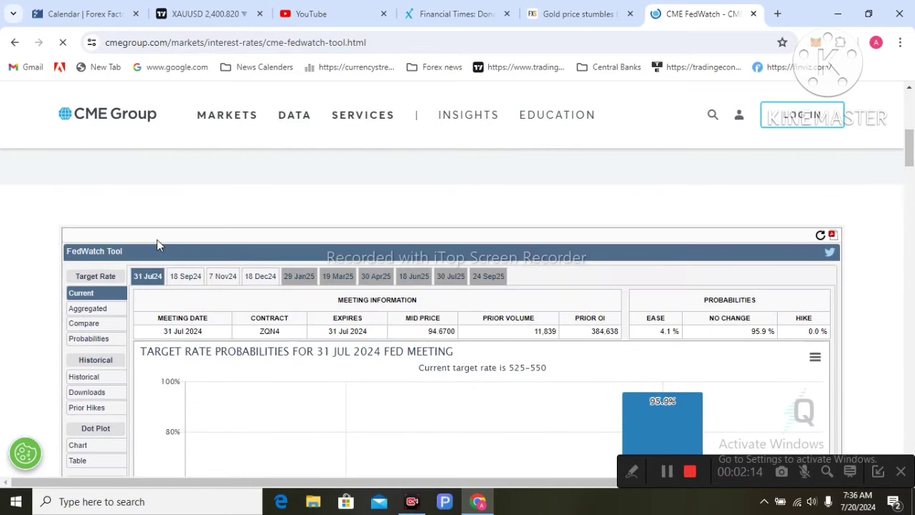
left_click(184, 278)
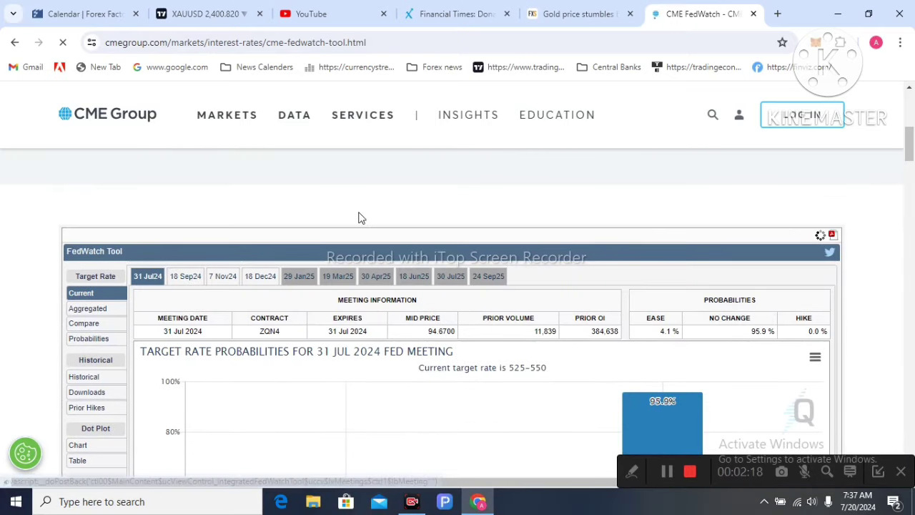
scroll(359, 216, "down", 4)
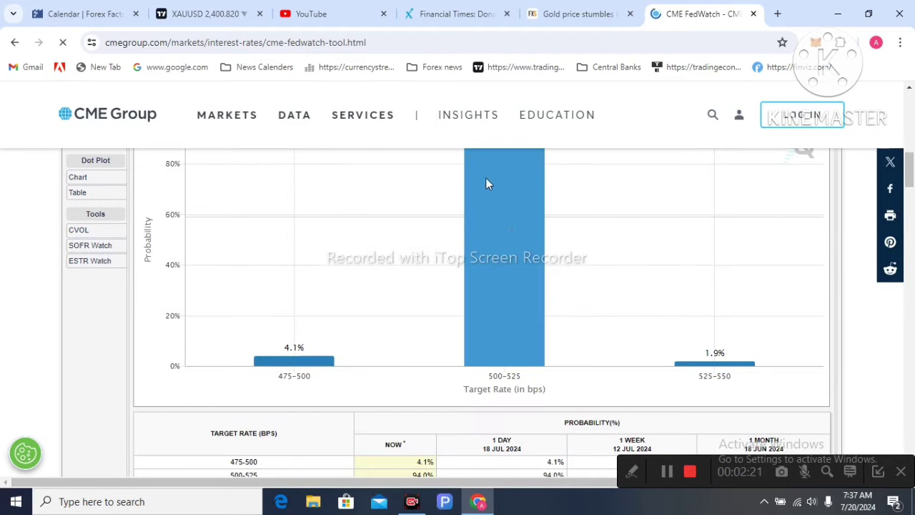
scroll(501, 187, "up", 1)
left_click_drag(500, 152, 556, 233)
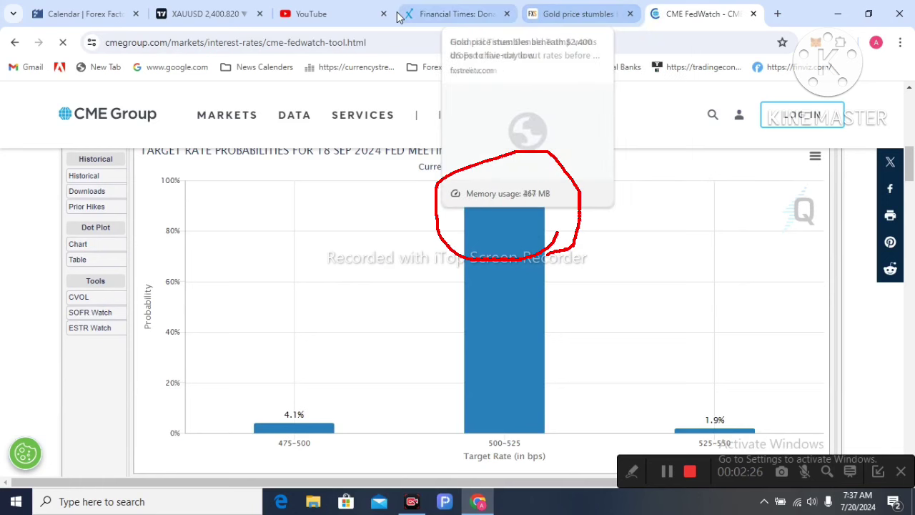
Step: Return to the XAUUSD chart, circle the rising candles around 15 July, and undo that circle and the upward arrow
left_click(225, 18)
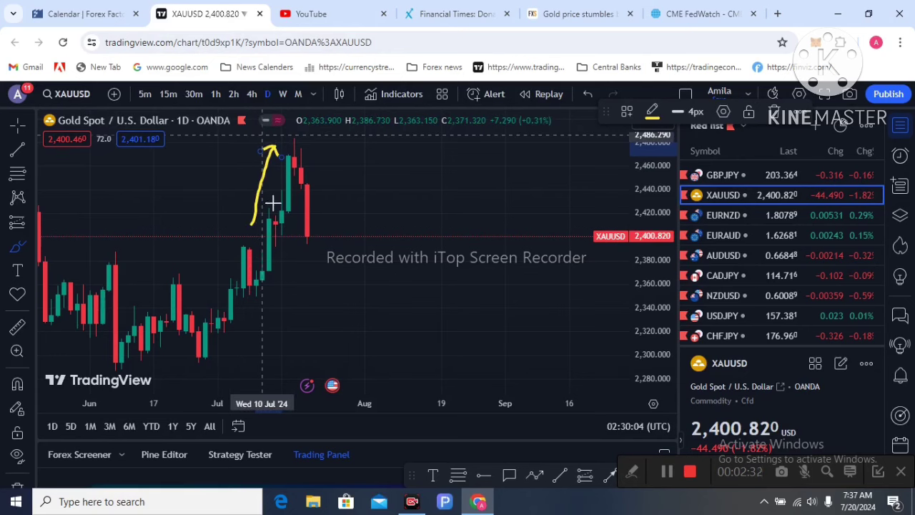
mouse_move(277, 224)
left_mouse_down()
mouse_move(280, 149)
mouse_move(288, 148)
mouse_move(293, 224)
mouse_move(283, 225)
left_mouse_up()
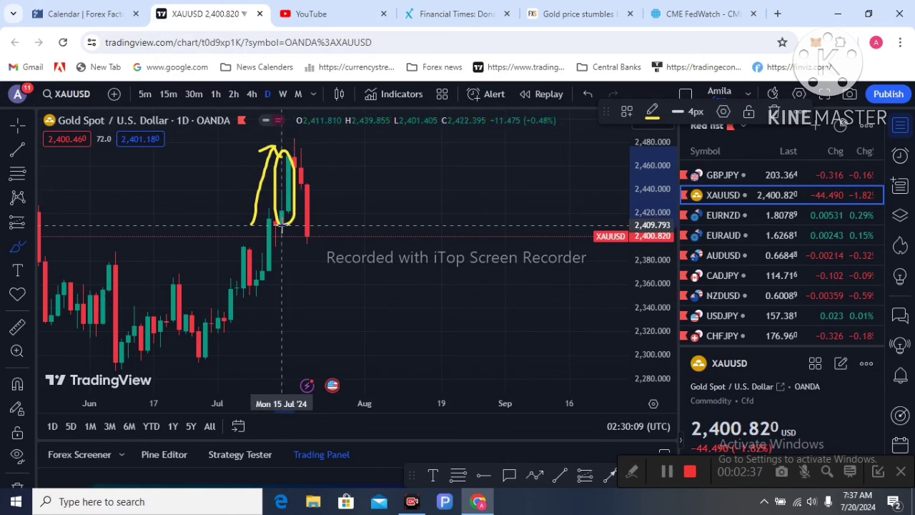
left_click(591, 99)
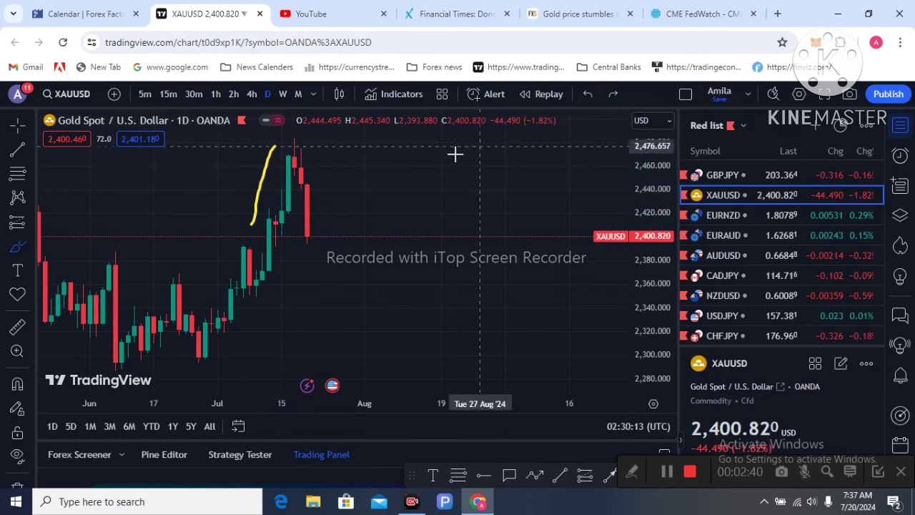
left_click(586, 93)
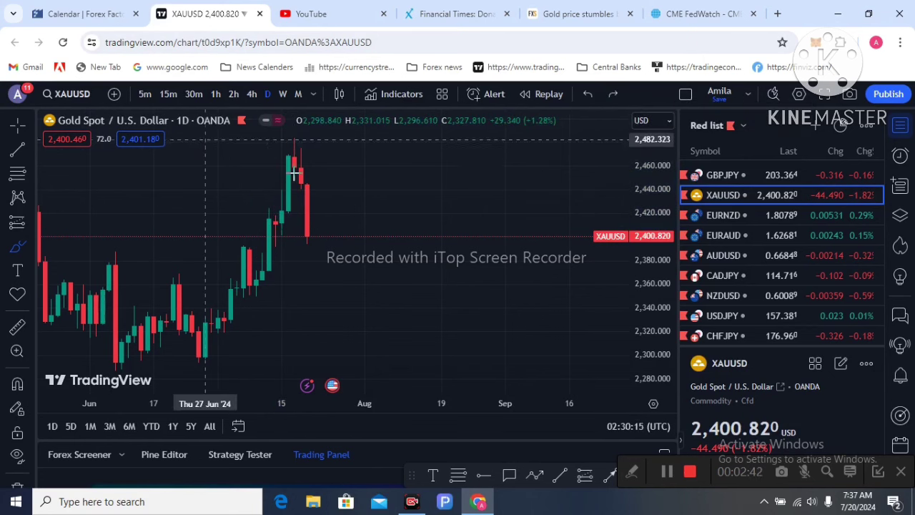
Step: Circle the candles at the July peak with the brush
mouse_move(288, 172)
left_mouse_down()
mouse_move(288, 139)
mouse_move(300, 147)
mouse_move(294, 172)
left_mouse_up()
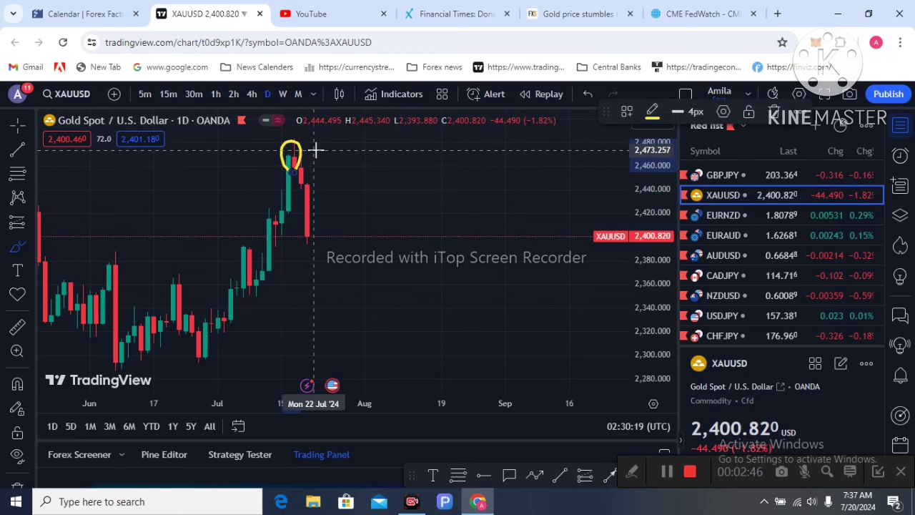
Step: Try a downward arrow beside the falling candles, undo it, and redraw the brush circle around the July peak
mouse_move(319, 158)
left_mouse_down()
mouse_move(337, 232)
mouse_move(345, 229)
left_mouse_up()
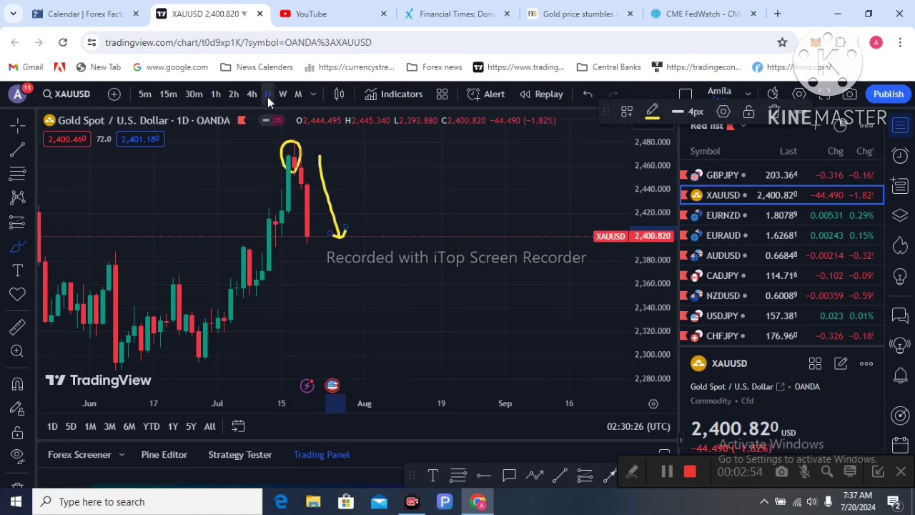
left_click(586, 95)
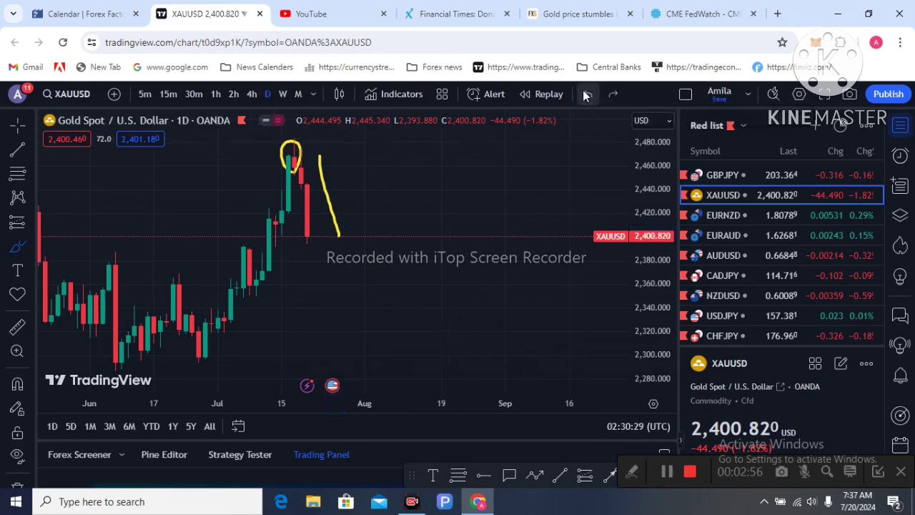
mouse_move(299, 172)
left_mouse_down()
mouse_move(283, 163)
mouse_move(296, 140)
mouse_move(305, 156)
mouse_move(293, 168)
left_mouse_up()
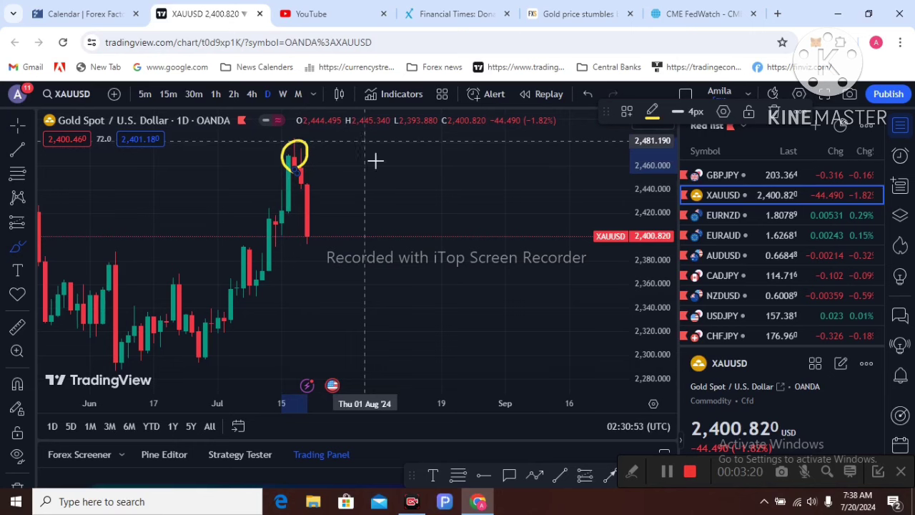
Step: Examine gold's long-term trend and latest peak on the monthly chart, and return to the daily timeframe
left_click(297, 95)
scroll(437, 229, "down", 5)
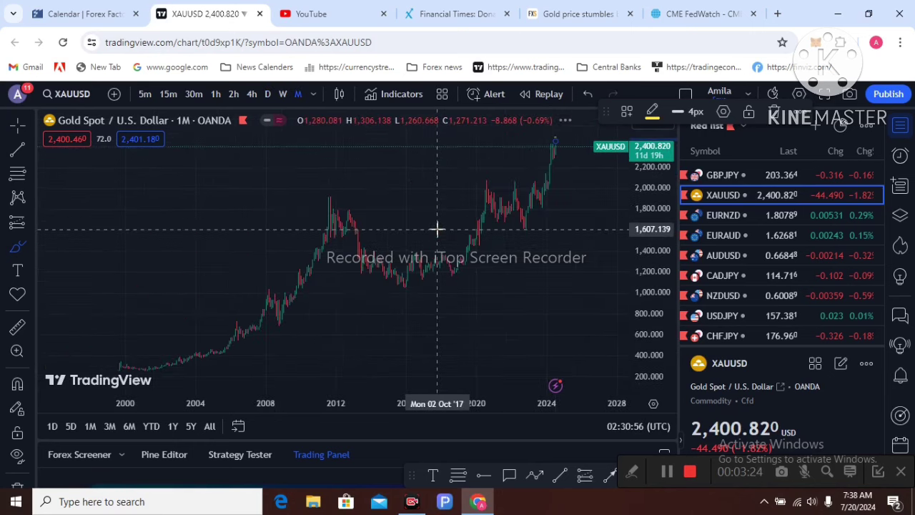
scroll(437, 229, "up", 6)
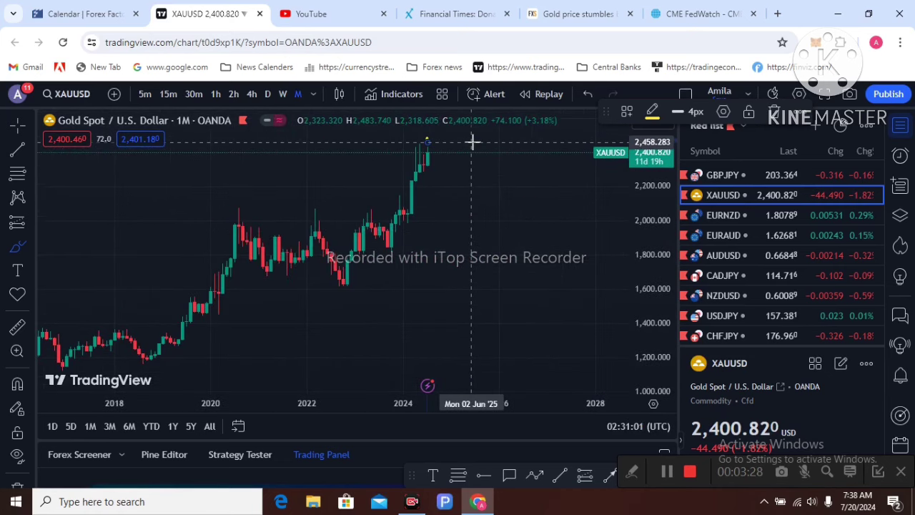
scroll(496, 196, "up", 2)
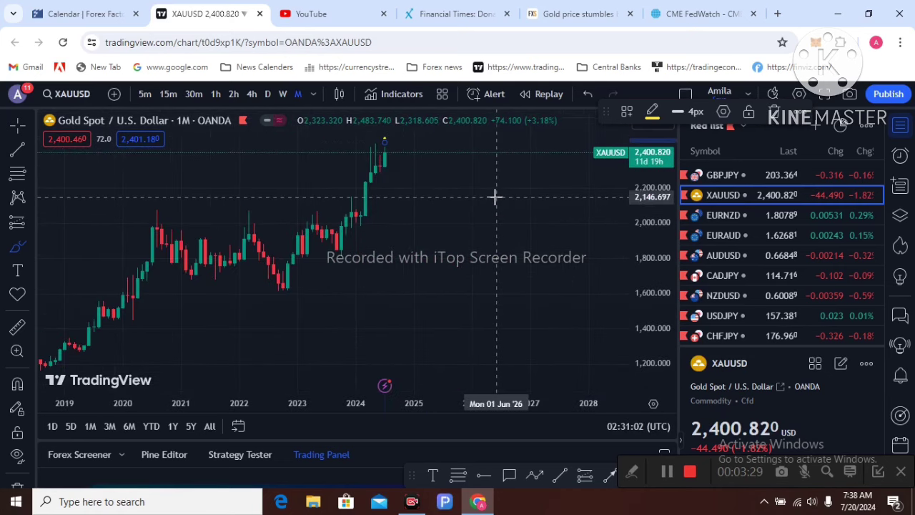
left_click(268, 94)
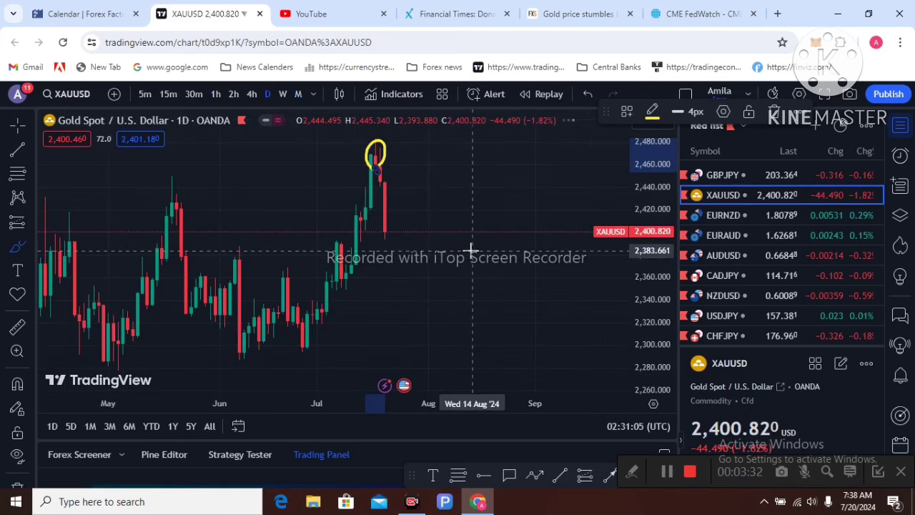
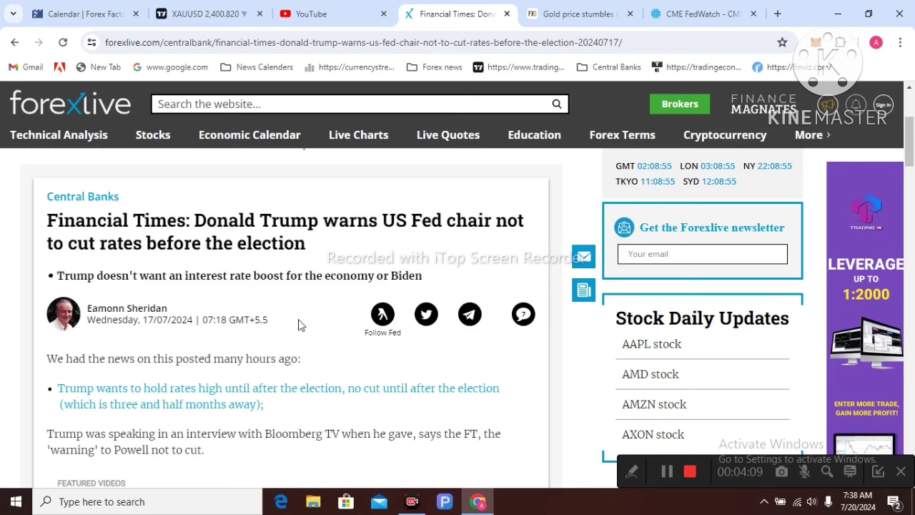
Step: Read the Forexlive article about Donald Trump warning the US Fed chair not to cut rates before the election
scroll(299, 325, "down", 3)
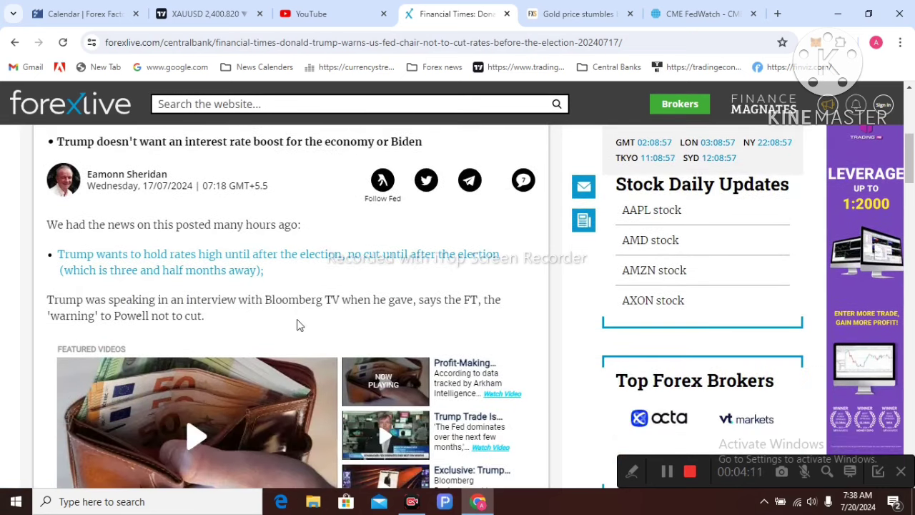
scroll(299, 325, "up", 3)
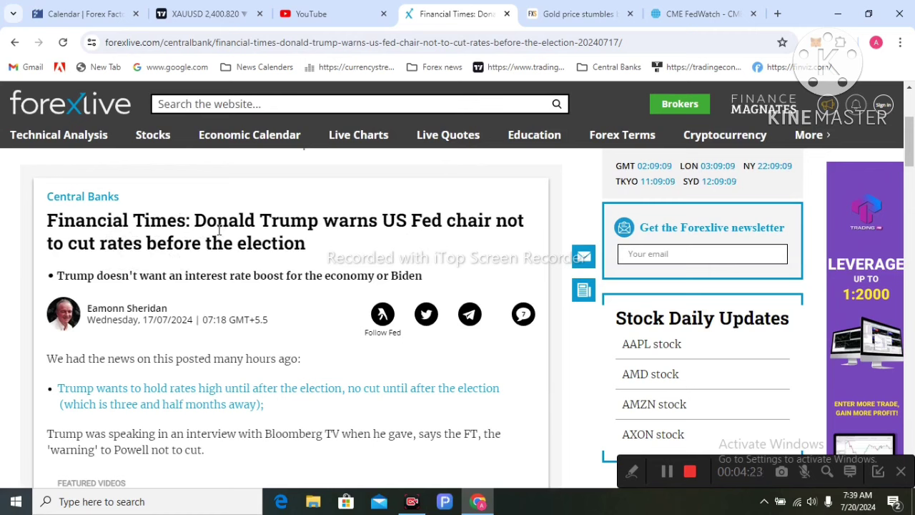
scroll(288, 357, "down", 1)
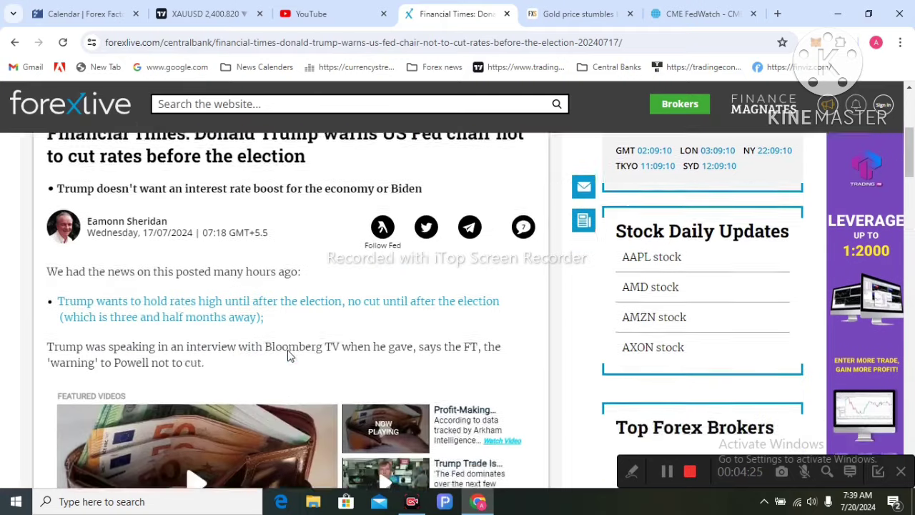
scroll(288, 355, "down", 1)
scroll(277, 325, "up", 2)
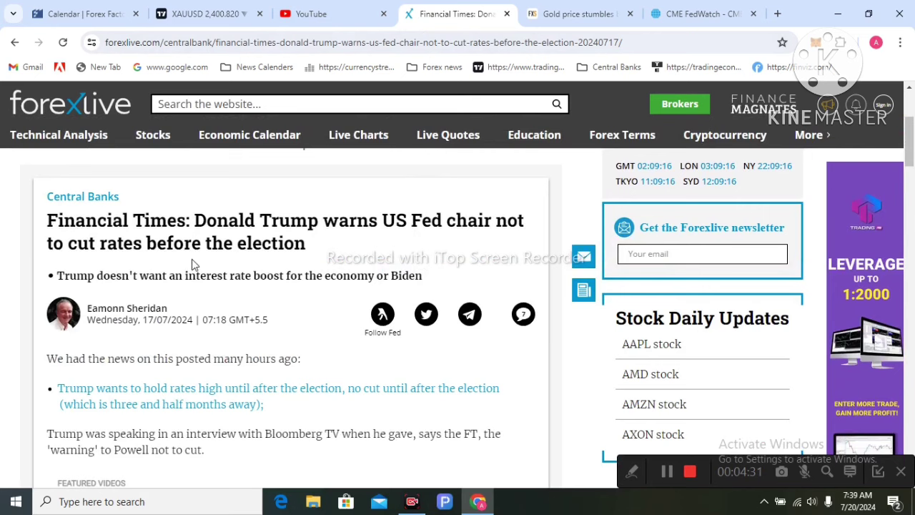
Step: Return to the XAUUSD daily chart and draw a downward brush arrow beside the candles falling from the circled July peak
left_click(240, 15)
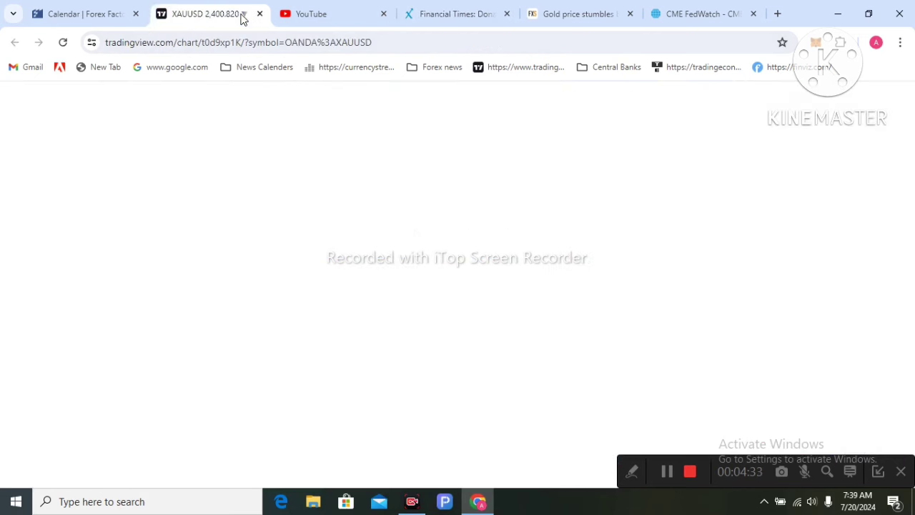
mouse_move(355, 162)
left_mouse_down()
mouse_move(353, 240)
mouse_move(343, 241)
mouse_move(368, 233)
left_mouse_up()
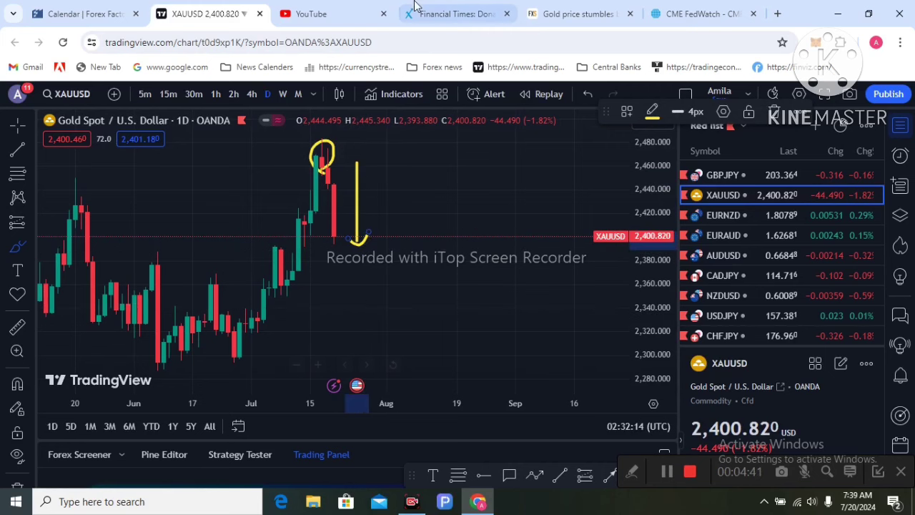
Step: Open the FXStreet article on gold stumbling beneath $2,400 and read the reasons given for the drop
left_click(474, 23)
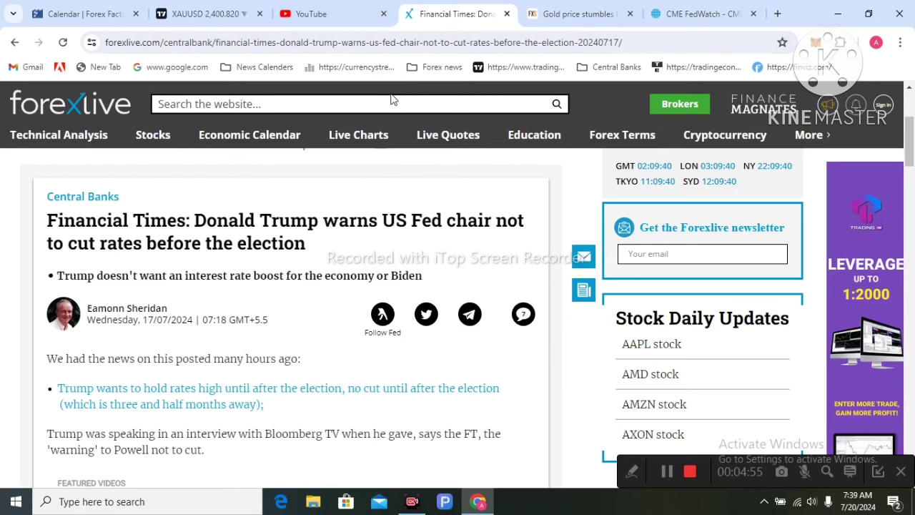
left_click(552, 12)
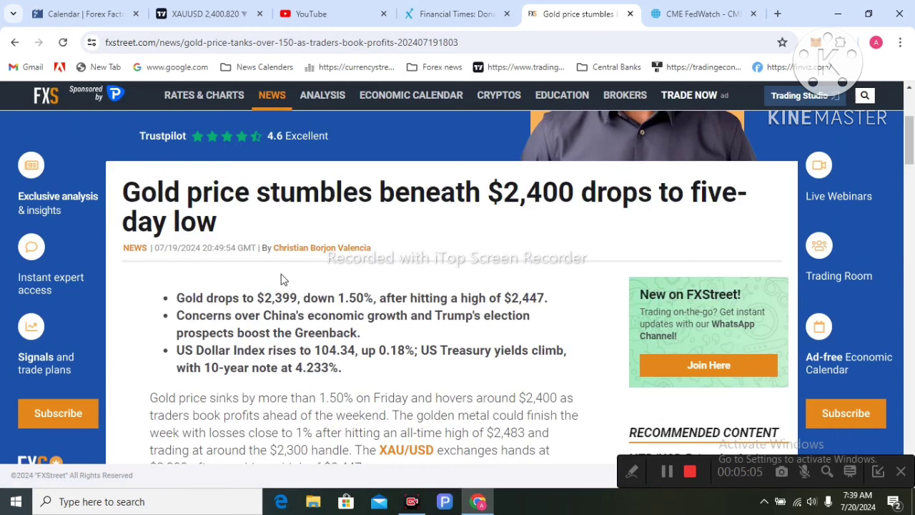
scroll(279, 278, "down", 2)
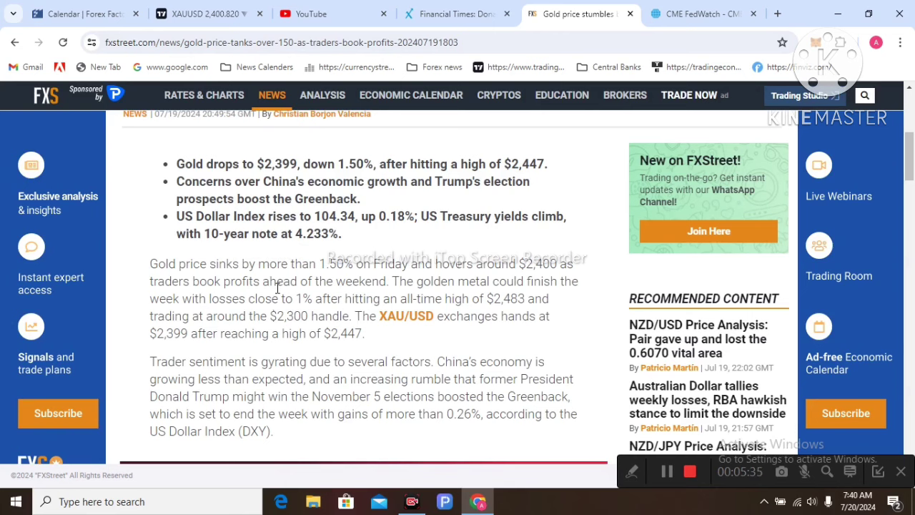
scroll(277, 288, "down", 3)
scroll(277, 288, "down", 1)
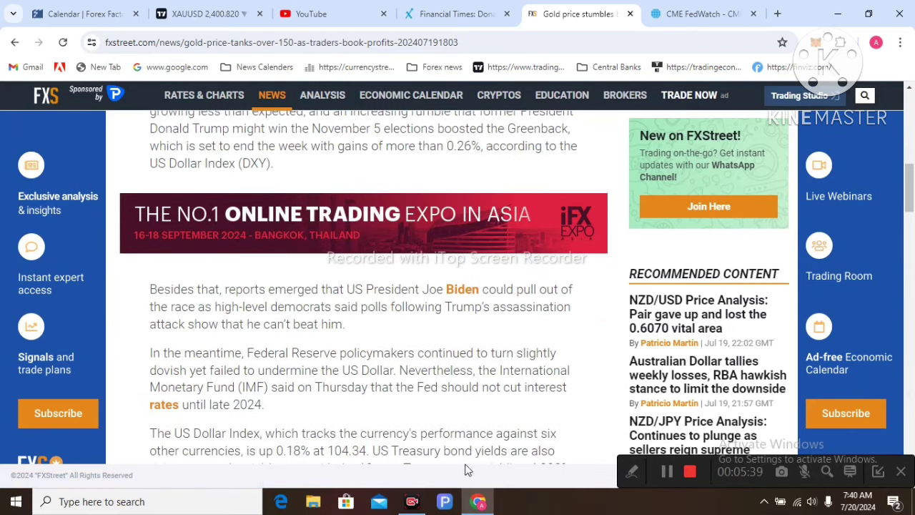
scroll(307, 364, "up", 1)
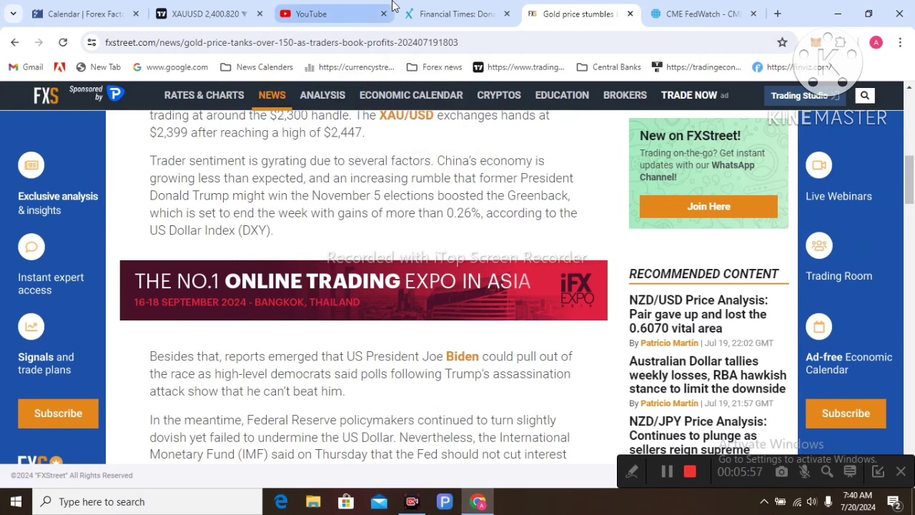
Step: Return to the XAUUSD chart and remove all drawings from it
left_click(250, 16)
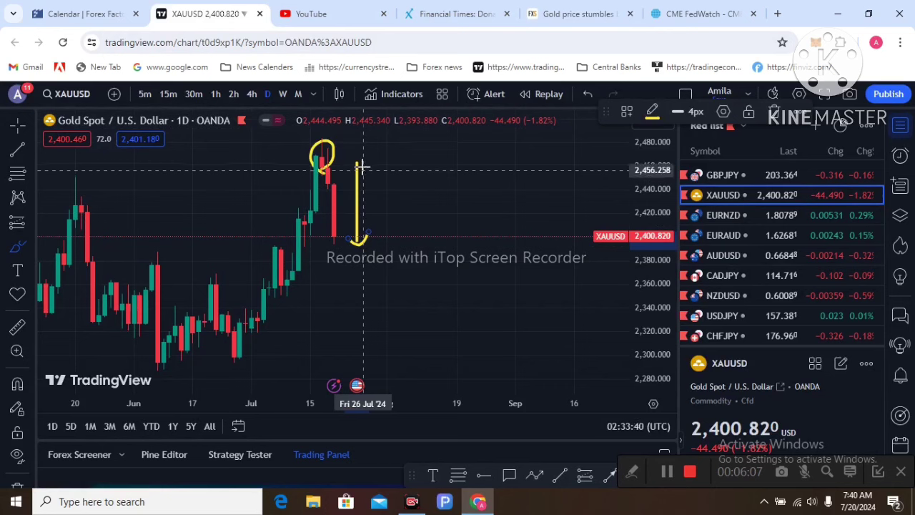
left_click(587, 94)
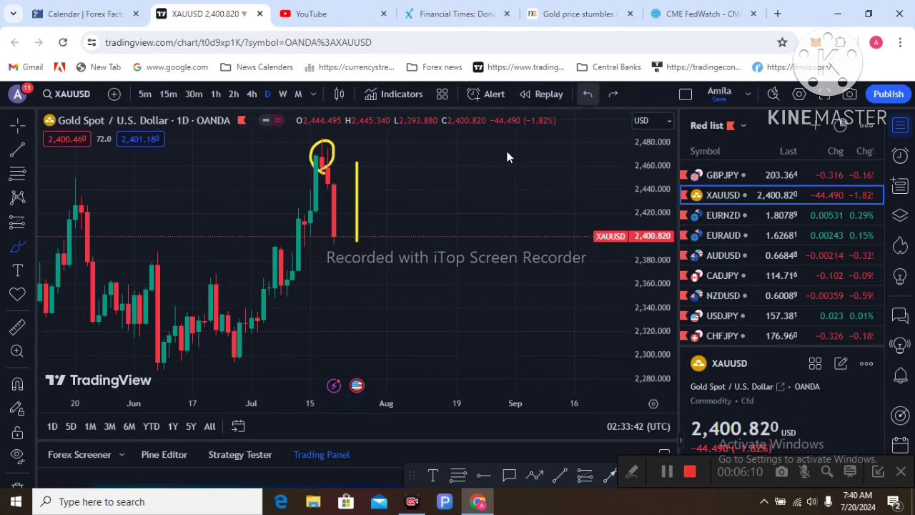
right_click(431, 180)
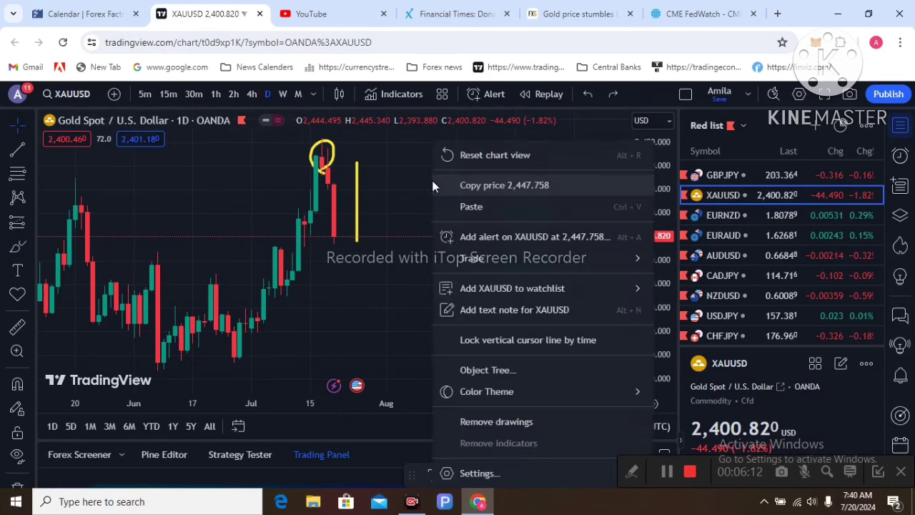
left_click(503, 426)
Step: Circle the falling candles after the July peak and draw a downward arrow beside them with the brush, and undo both drawings
left_click(17, 246)
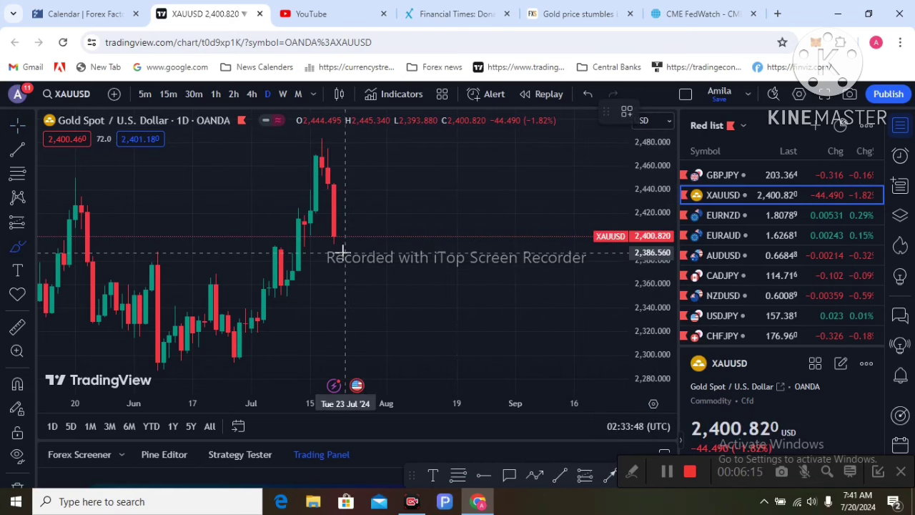
left_click_drag(327, 228, 342, 250)
mouse_move(326, 211)
left_mouse_down()
mouse_move(317, 167)
mouse_move(326, 128)
mouse_move(340, 249)
left_mouse_up()
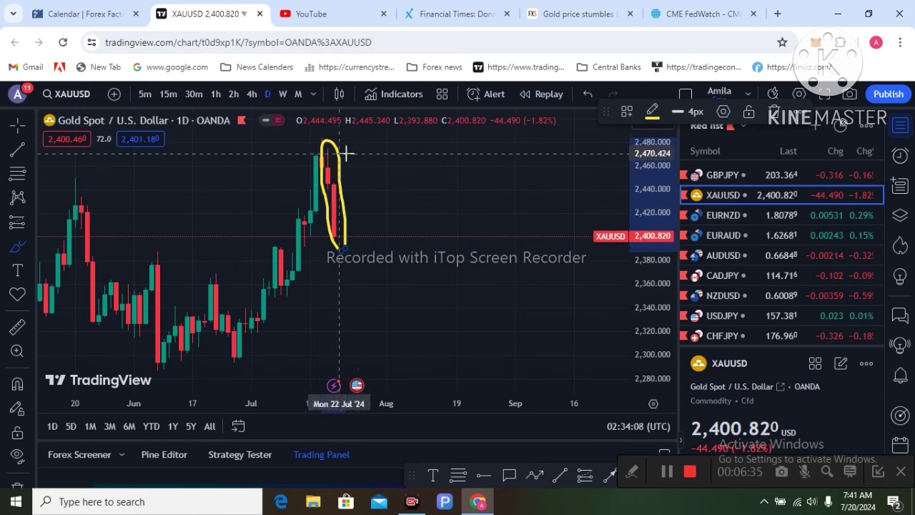
left_click_drag(362, 146, 373, 241)
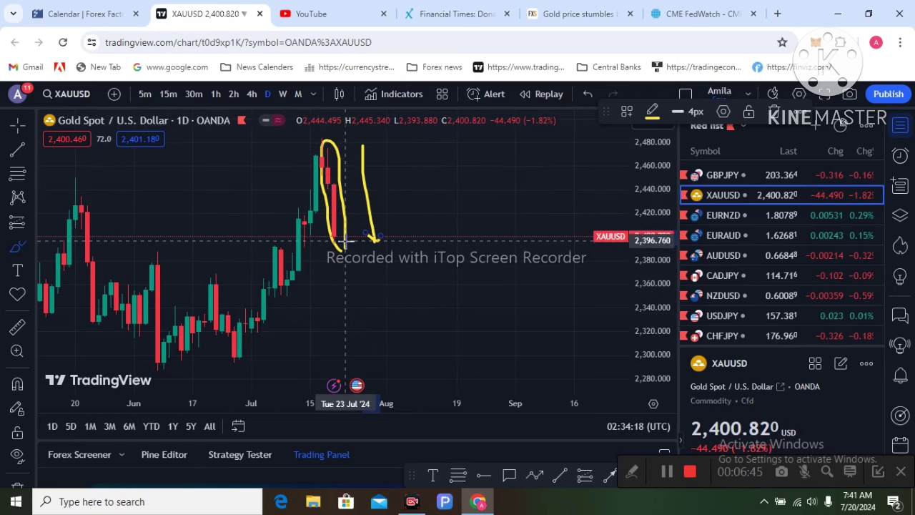
left_click(588, 97)
left_click(588, 97)
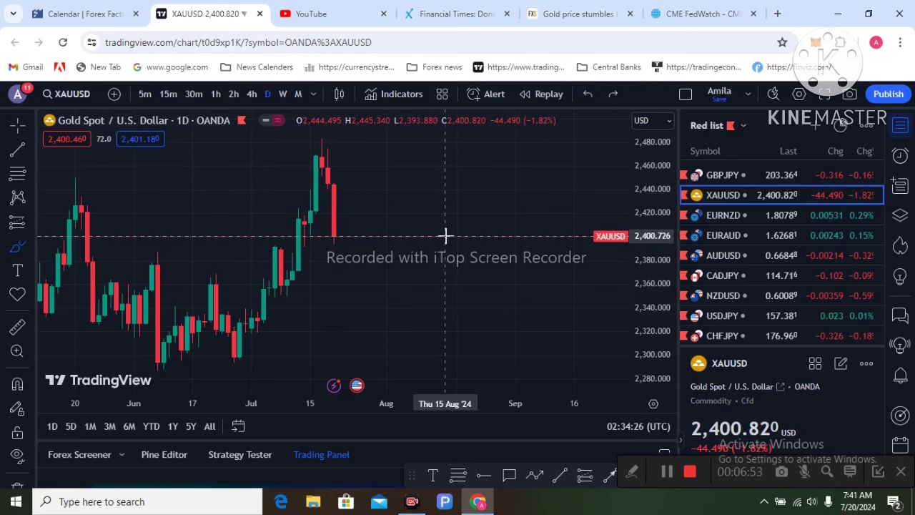
Step: Review gold's daily trend since early 2024, and check the Jul 25 USD events on the Forex Factory calendar
scroll(444, 235, "down", 3)
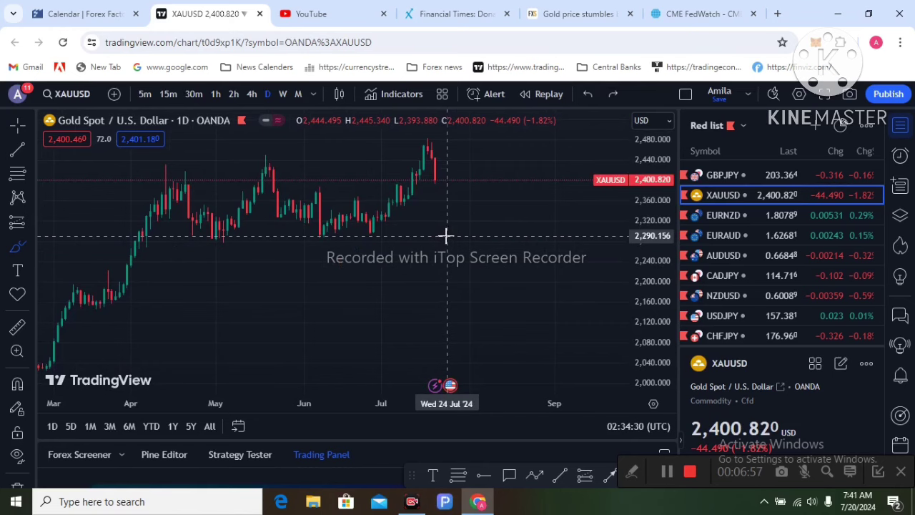
scroll(445, 235, "up", 2)
scroll(445, 235, "up", 2)
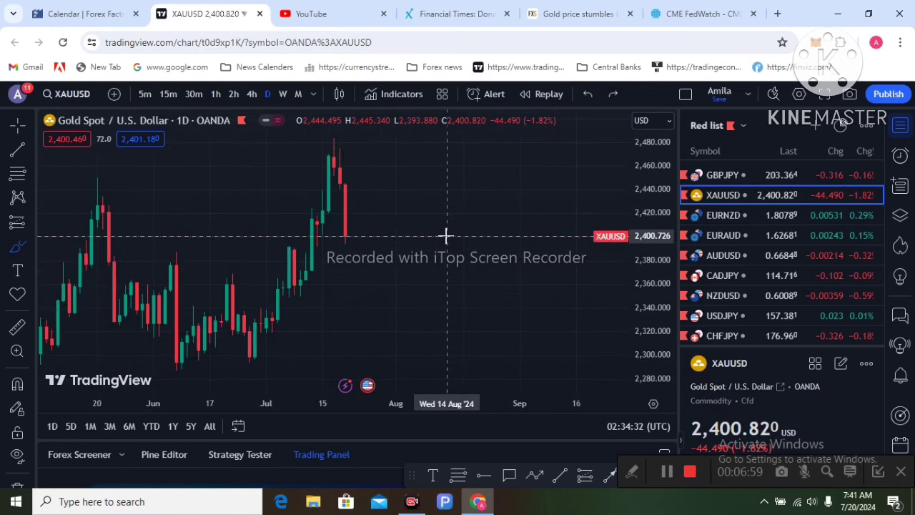
scroll(444, 235, "down", 4)
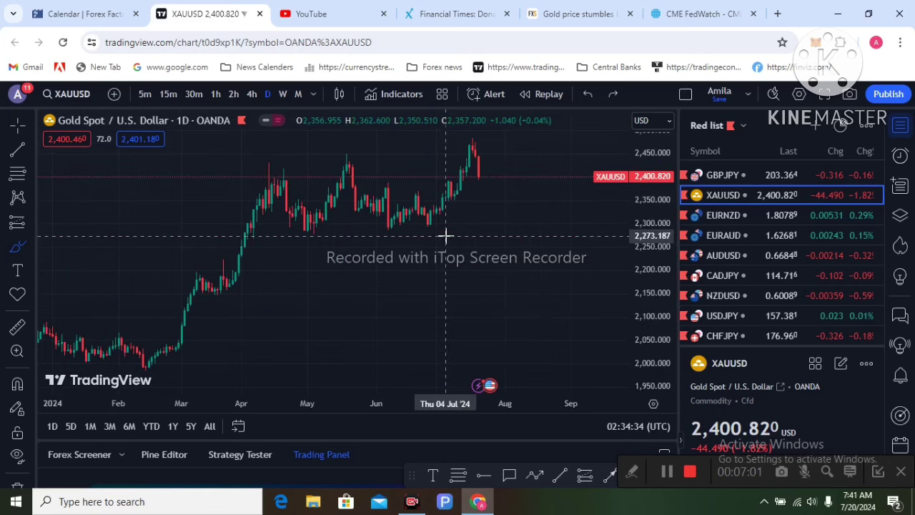
left_click(84, 14)
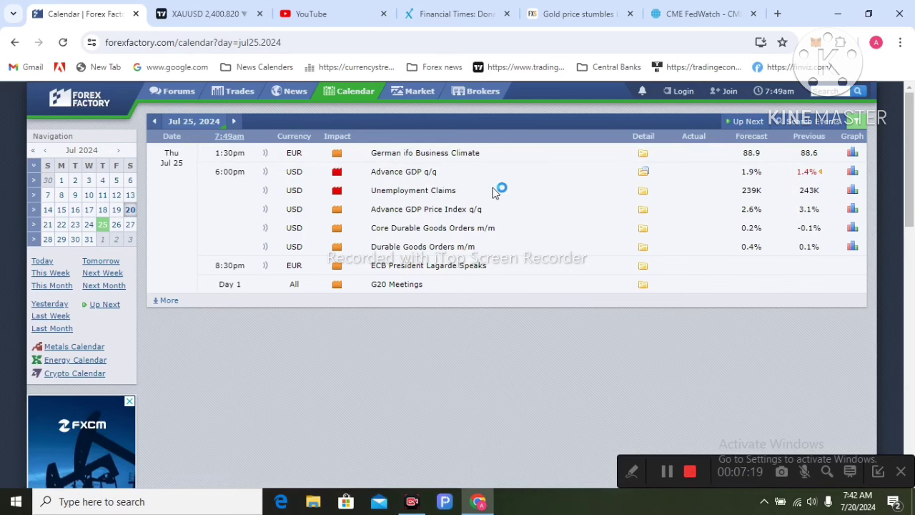
Step: Switch the XAUUSD chart to the 4h timeframe and draw a rising trend line from the 26 June low to just past the latest candle
left_click(207, 14)
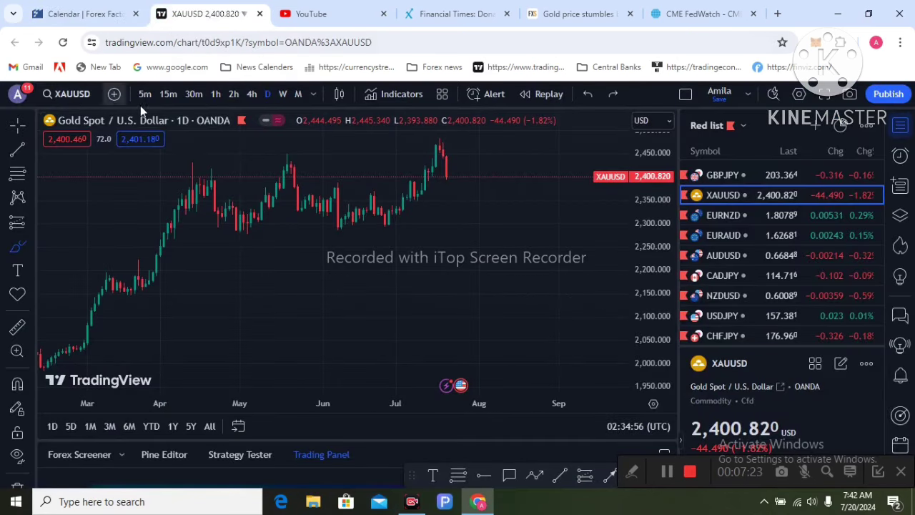
left_click(257, 100)
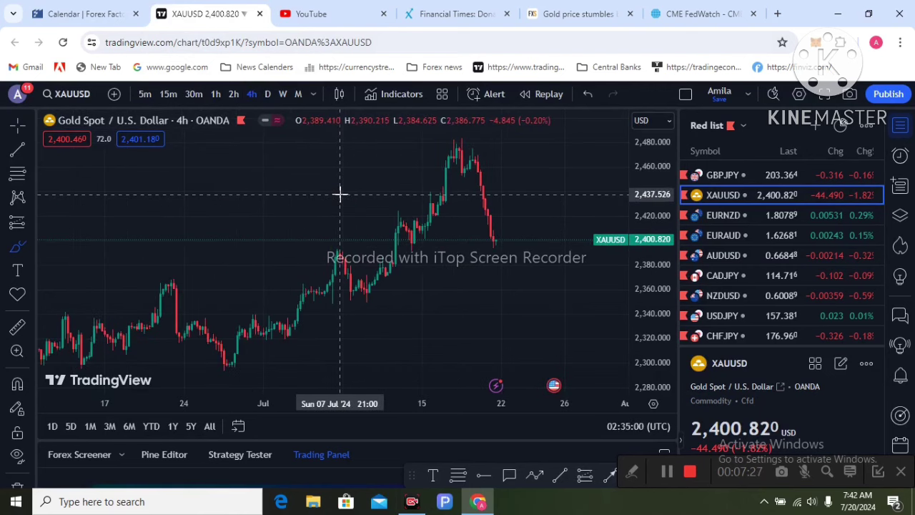
left_click(17, 149)
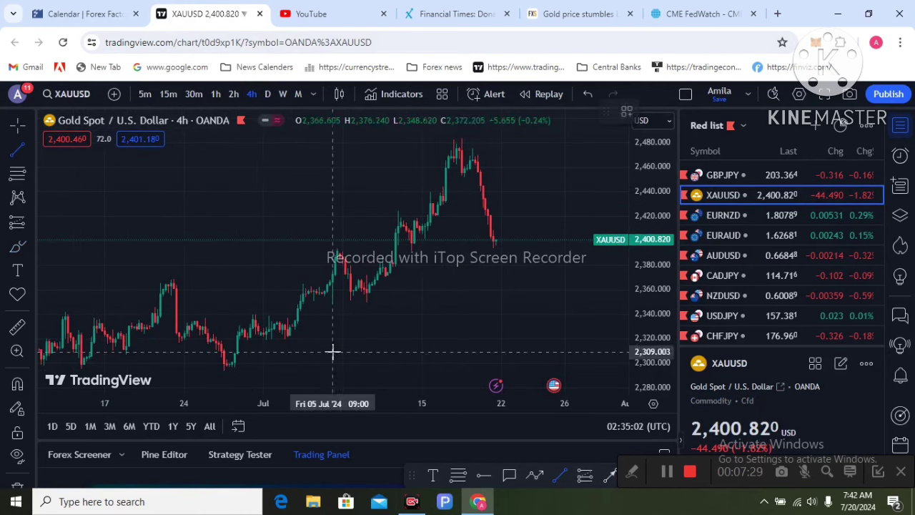
left_click(223, 372)
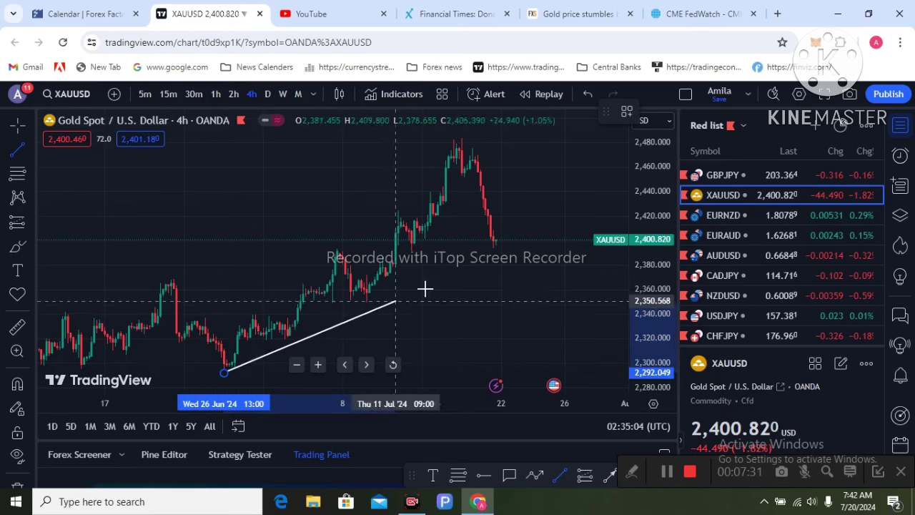
left_click(520, 231)
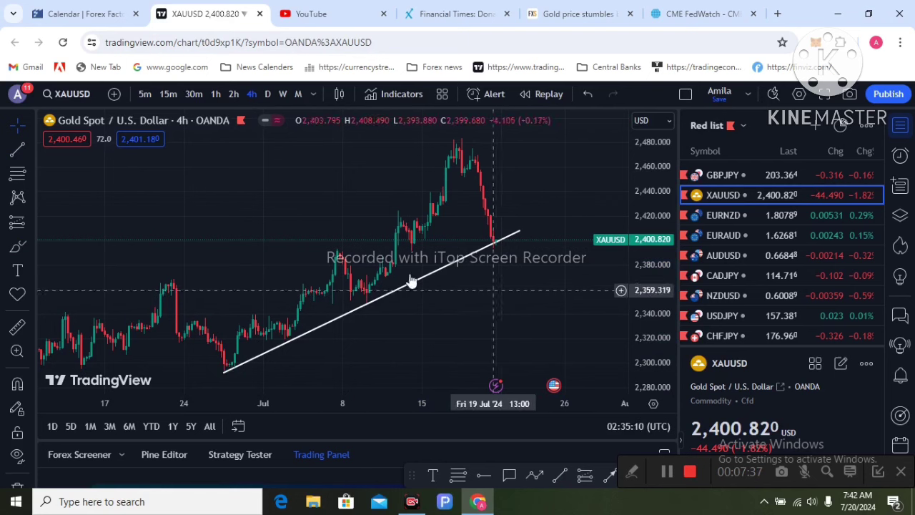
Step: Circle with the brush the four points where gold's lows touch the rising trend line, from the late-June low to the latest candle
left_click(17, 246)
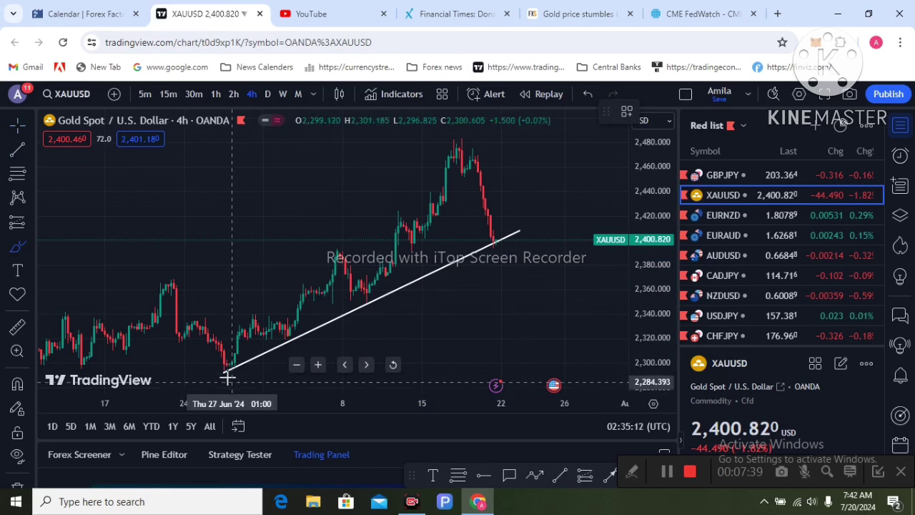
left_click_drag(227, 377, 230, 365)
left_click_drag(275, 343, 293, 334)
mouse_move(358, 308)
left_mouse_down()
mouse_move(372, 288)
mouse_move(365, 307)
left_mouse_up()
mouse_move(498, 246)
left_mouse_down()
mouse_move(486, 248)
mouse_move(506, 239)
mouse_move(500, 252)
mouse_move(487, 247)
left_mouse_up()
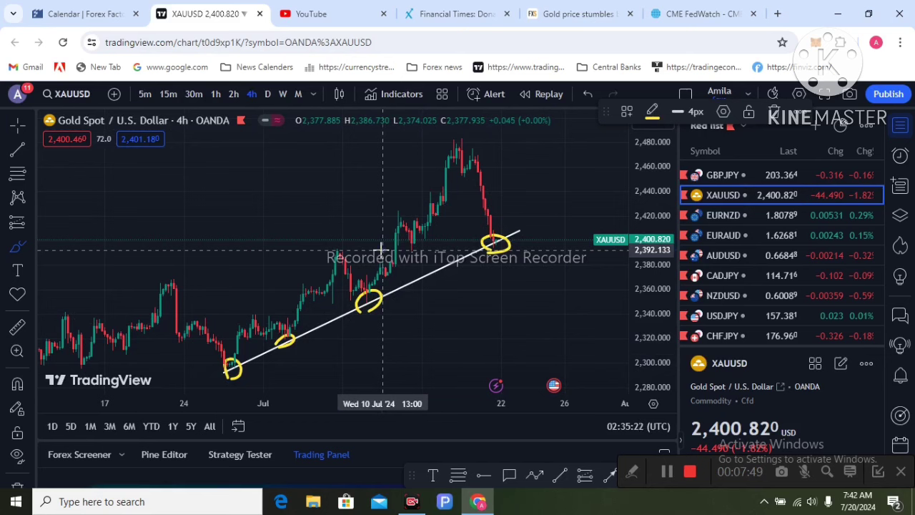
Step: Brush a horizontal line near 2,390 with circles at its two touches, and undo these along with the circle on the latest candle
left_click_drag(312, 252, 541, 252)
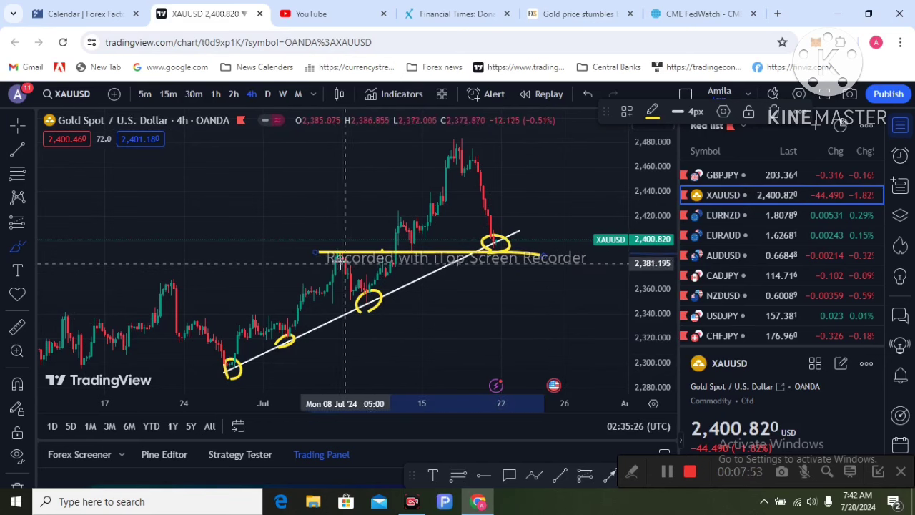
left_click_drag(345, 261, 329, 251)
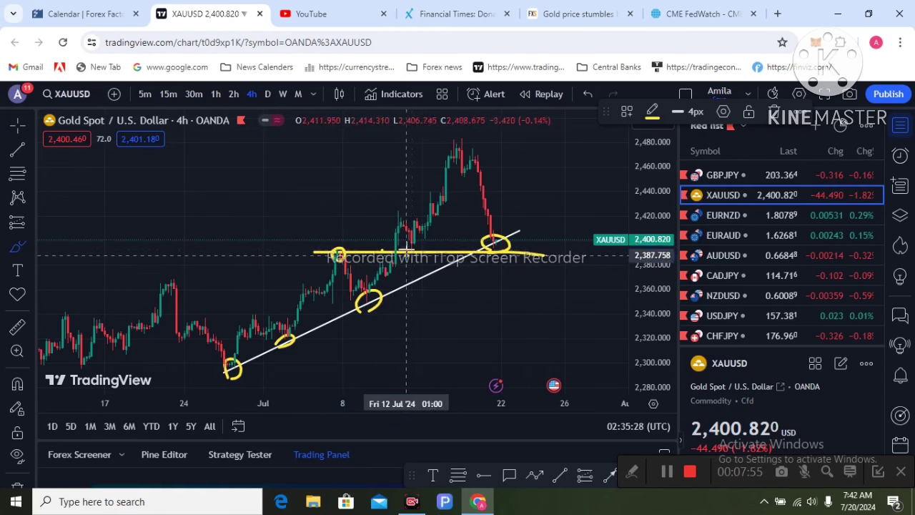
left_click_drag(405, 253, 422, 251)
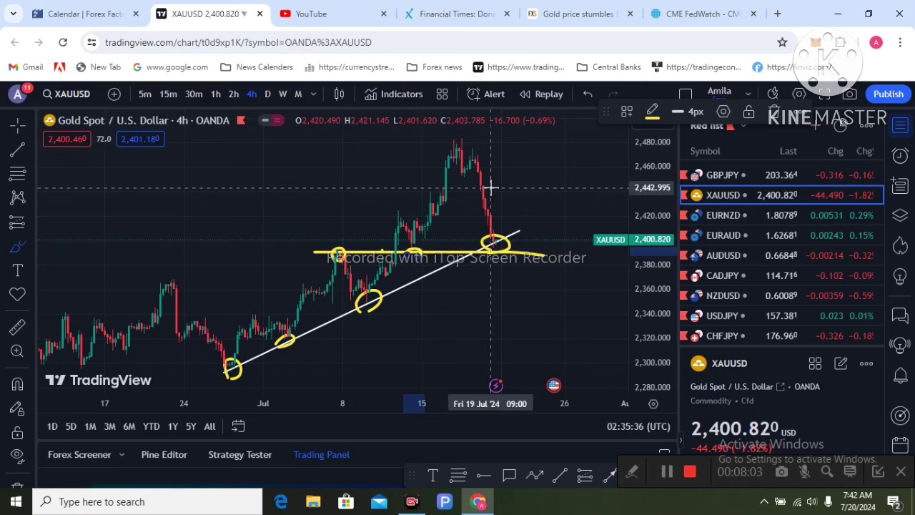
left_click(590, 92)
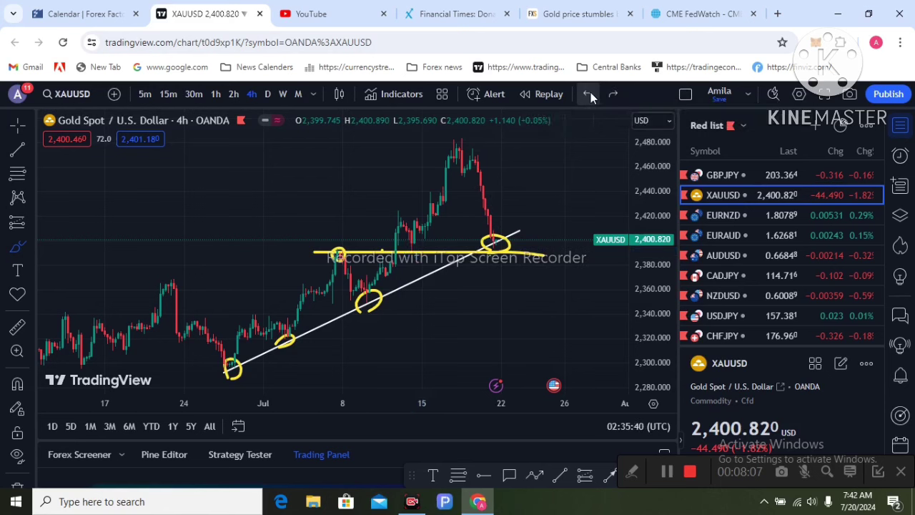
left_click(590, 94)
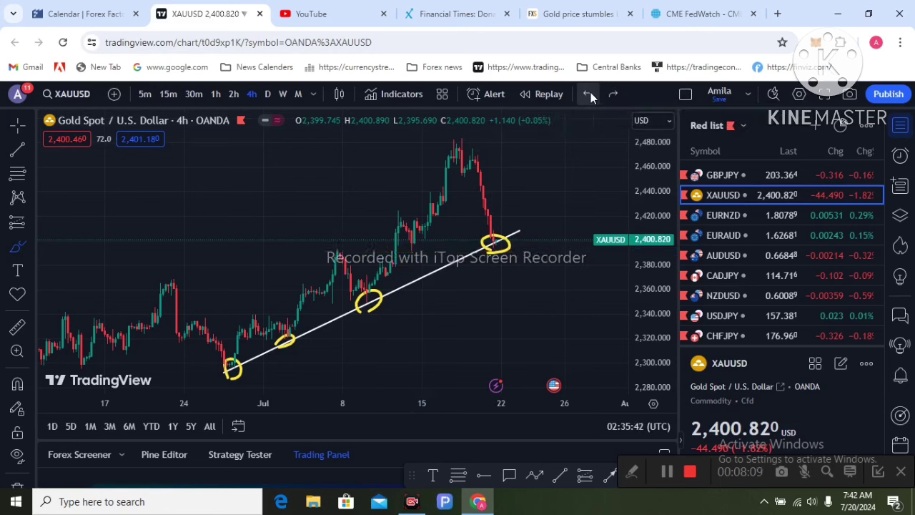
left_click(590, 92)
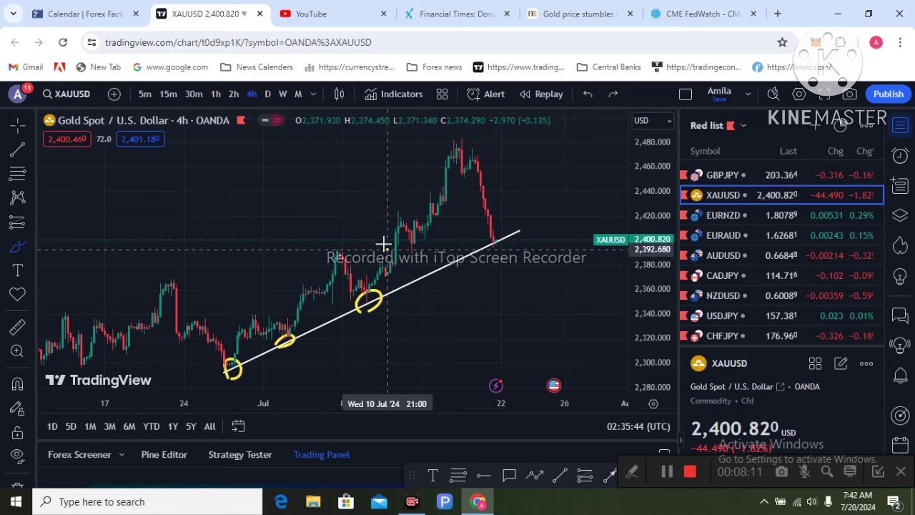
Step: Trace the price swings since 10 July with the brush, extend them into a projected drop below the trend line, and undo the drawing
mouse_move(384, 244)
left_mouse_down()
mouse_move(392, 214)
mouse_move(408, 235)
mouse_move(435, 219)
mouse_move(463, 147)
mouse_move(494, 238)
mouse_move(506, 213)
left_mouse_up()
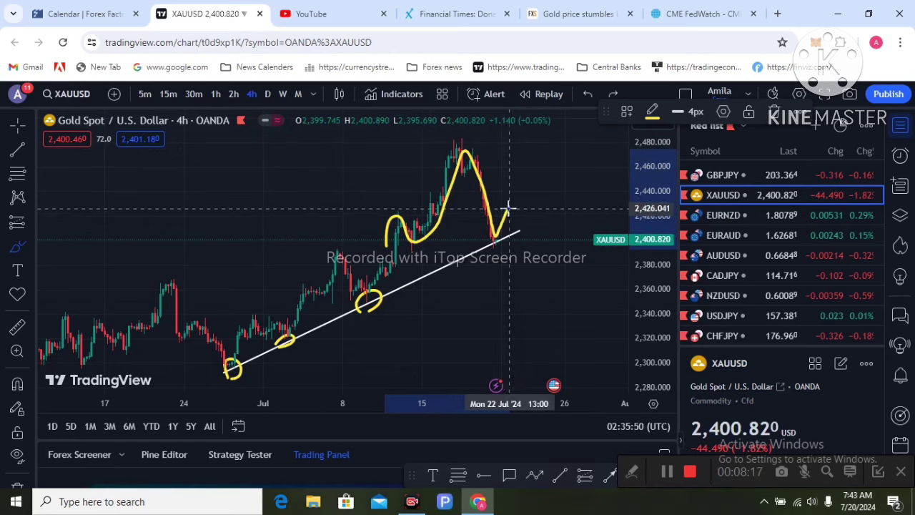
mouse_move(509, 207)
left_mouse_down()
mouse_move(520, 239)
mouse_move(527, 227)
mouse_move(536, 263)
left_mouse_up()
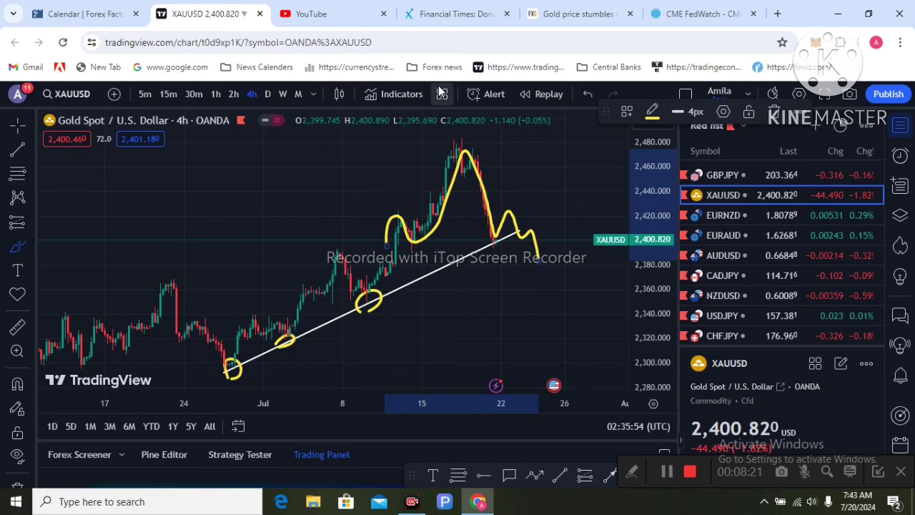
left_click(592, 92)
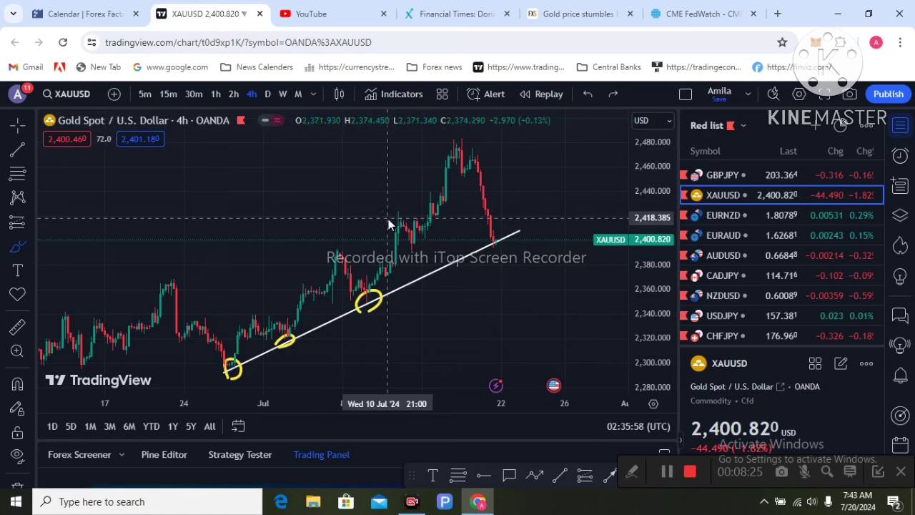
Step: Brush a horizontal line at about 2,418 from the 11 July high, and sketch a rebound to it followed by a fall through the trend line
left_click_drag(389, 217, 546, 218)
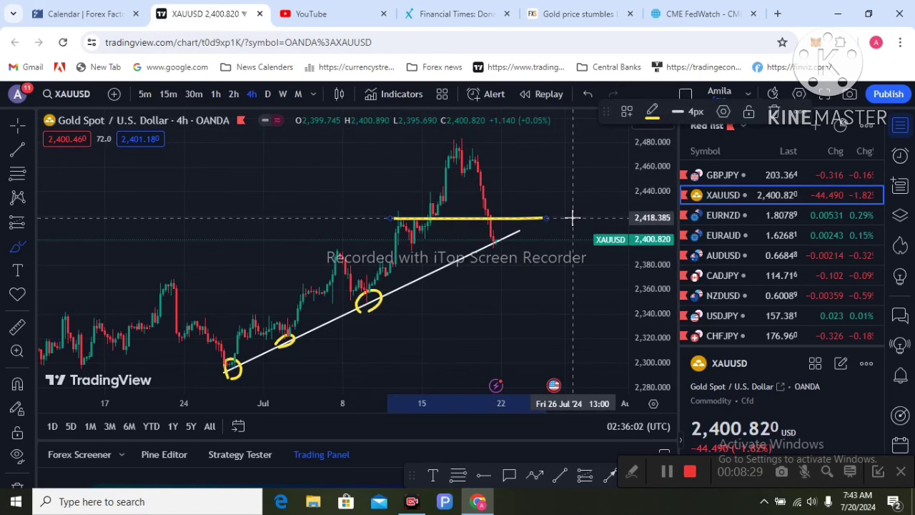
left_click(493, 241)
mouse_move(493, 240)
left_mouse_down()
mouse_move(503, 216)
mouse_move(514, 245)
mouse_move(525, 226)
mouse_move(537, 273)
mouse_move(529, 228)
mouse_move(534, 238)
left_mouse_up()
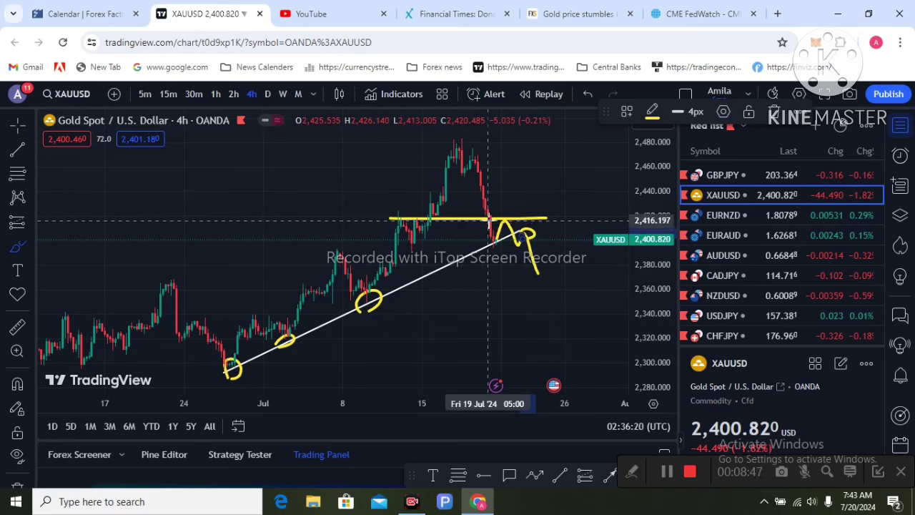
Step: Handwrite the price level 2420 with the brush just above the horizontal line
mouse_move(518, 188)
left_mouse_down()
mouse_move(532, 185)
mouse_move(526, 200)
mouse_move(548, 202)
mouse_move(561, 189)
mouse_move(565, 208)
mouse_move(595, 204)
mouse_move(601, 183)
mouse_move(618, 187)
left_mouse_up()
left_click(525, 206)
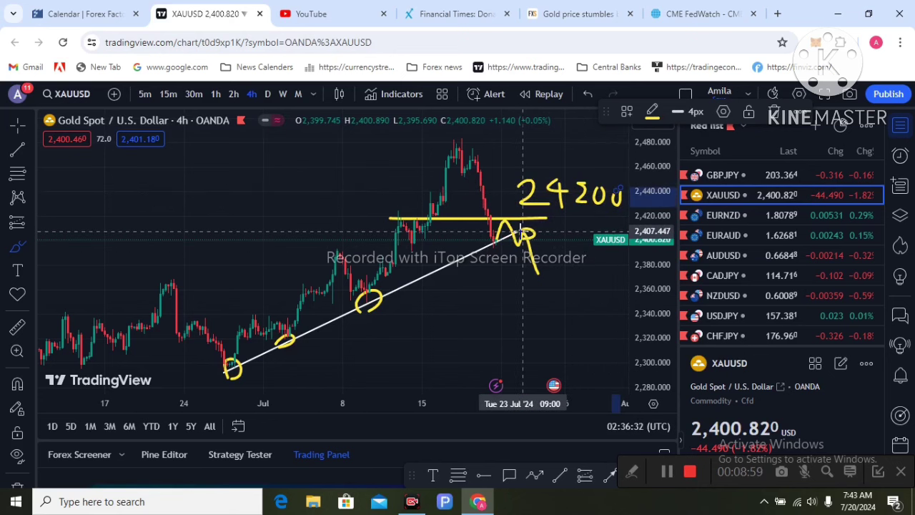